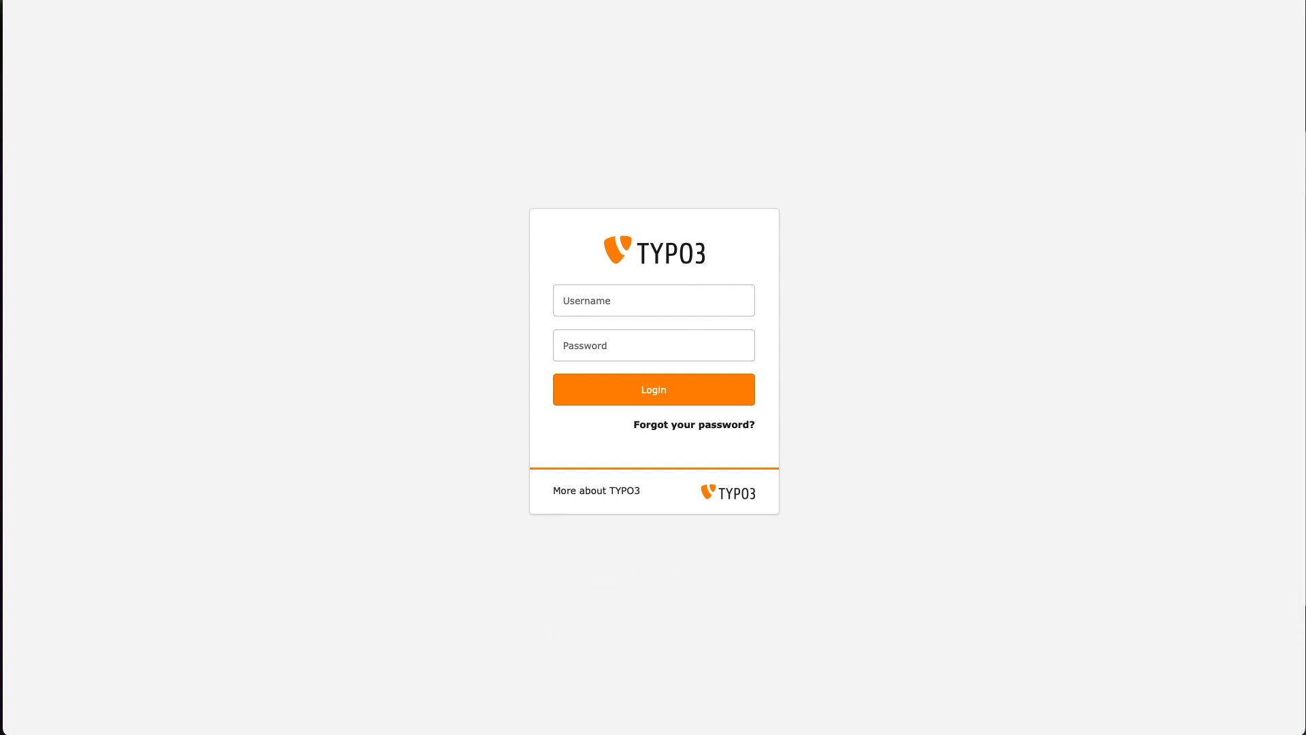
Log into the TYPO3 backend with the editor's username and password
left_click(598, 300)
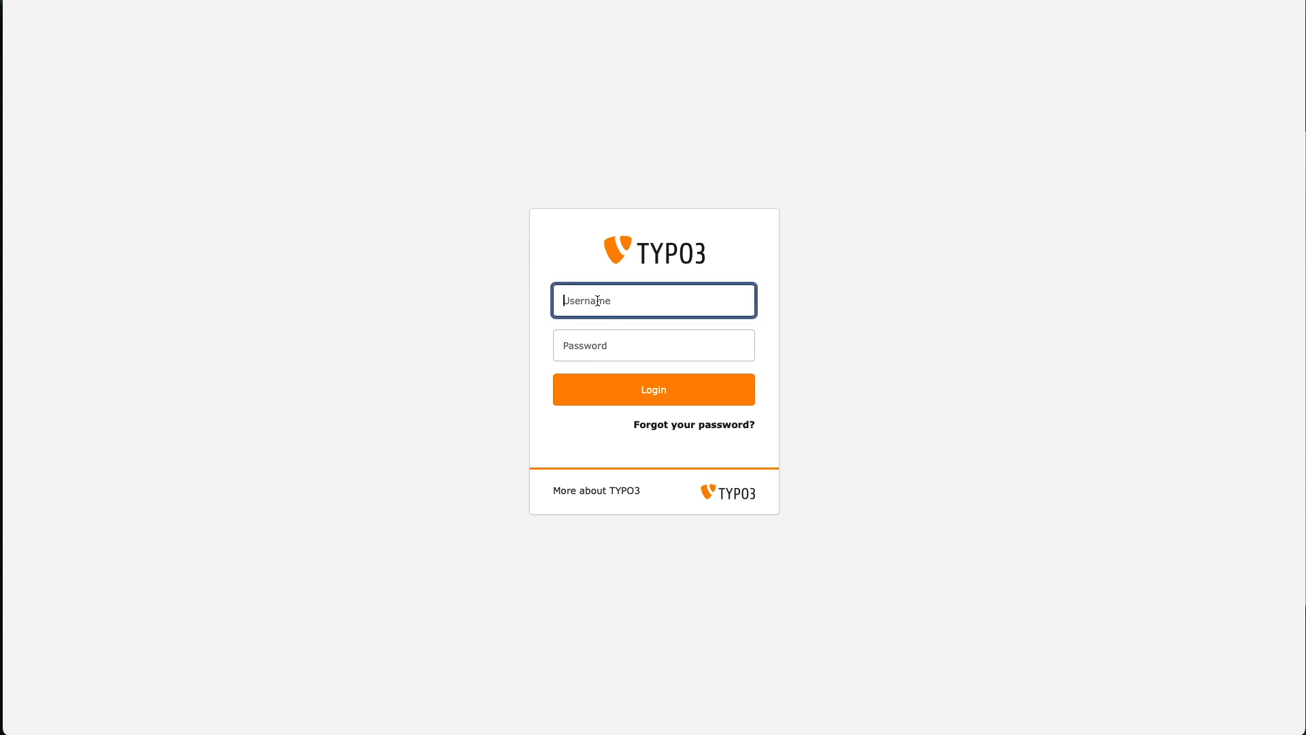
key("Tab")
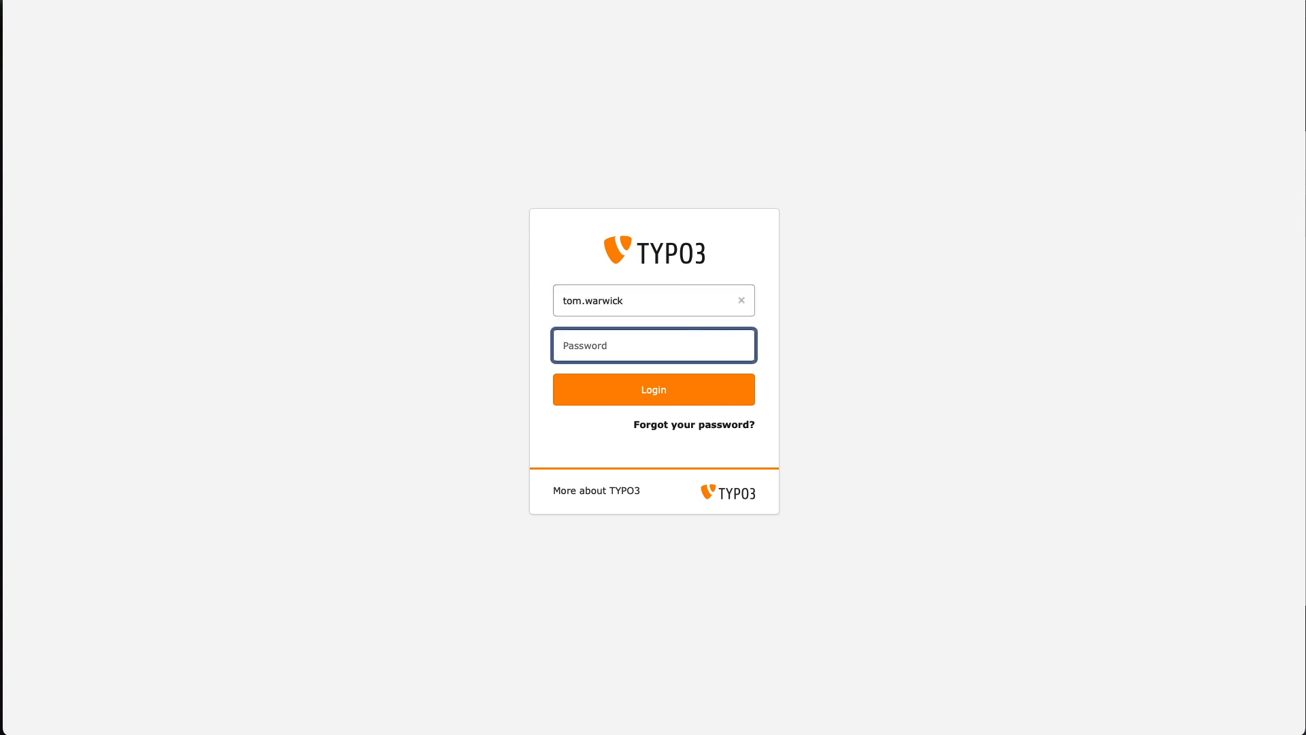
type("***********")
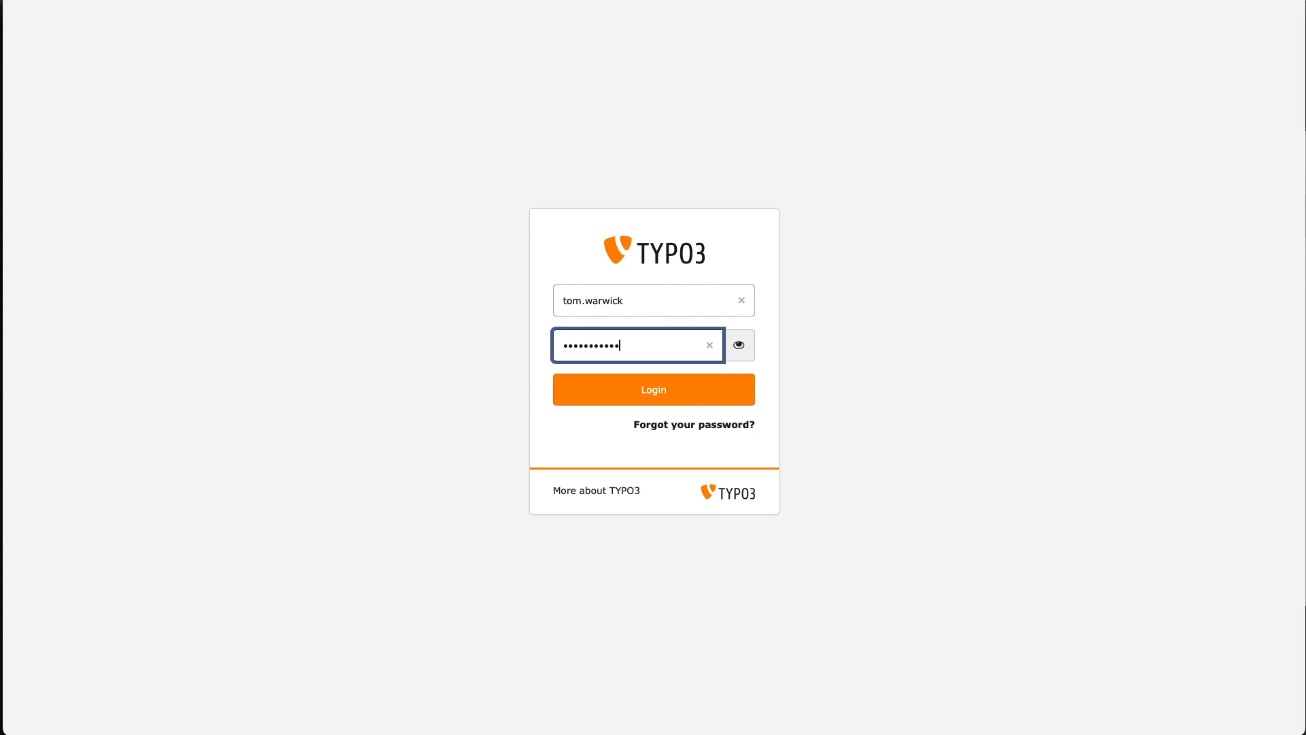
left_click(618, 389)
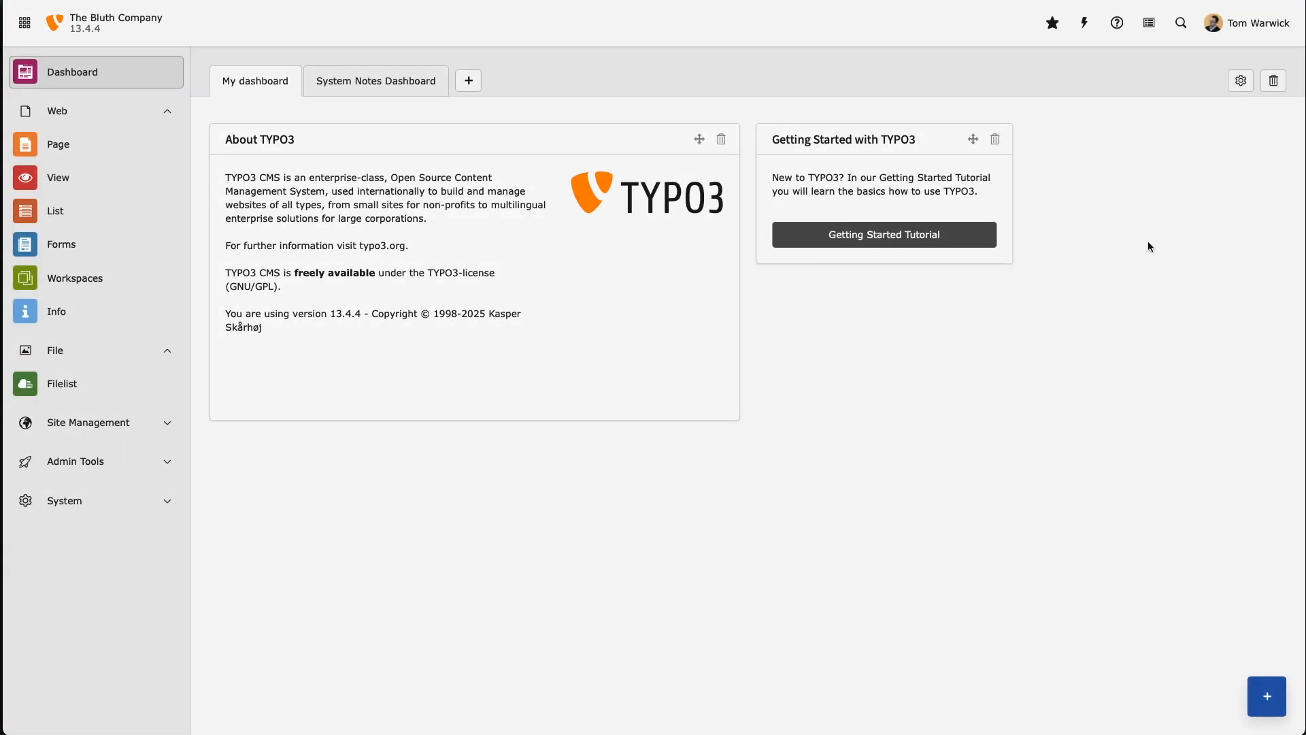
left_click(1240, 32)
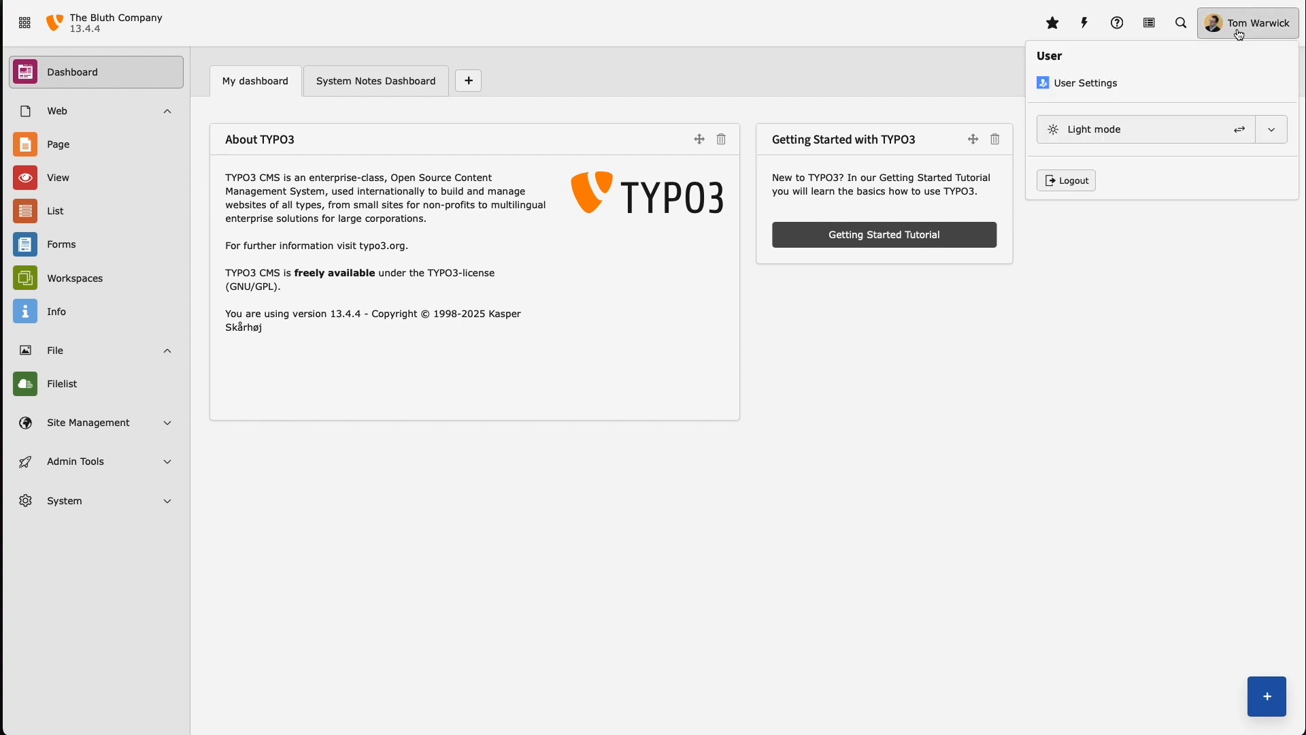
left_click(1130, 85)
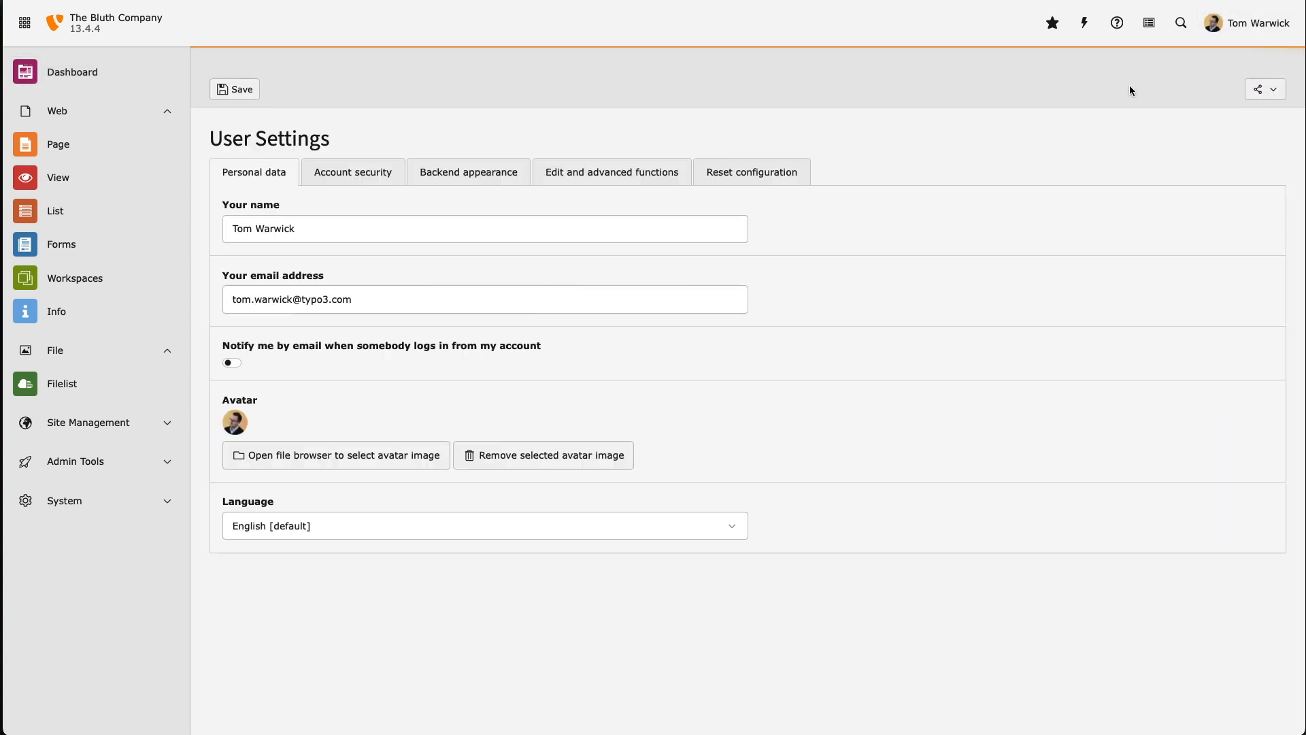
left_click(419, 228)
left_click(413, 299)
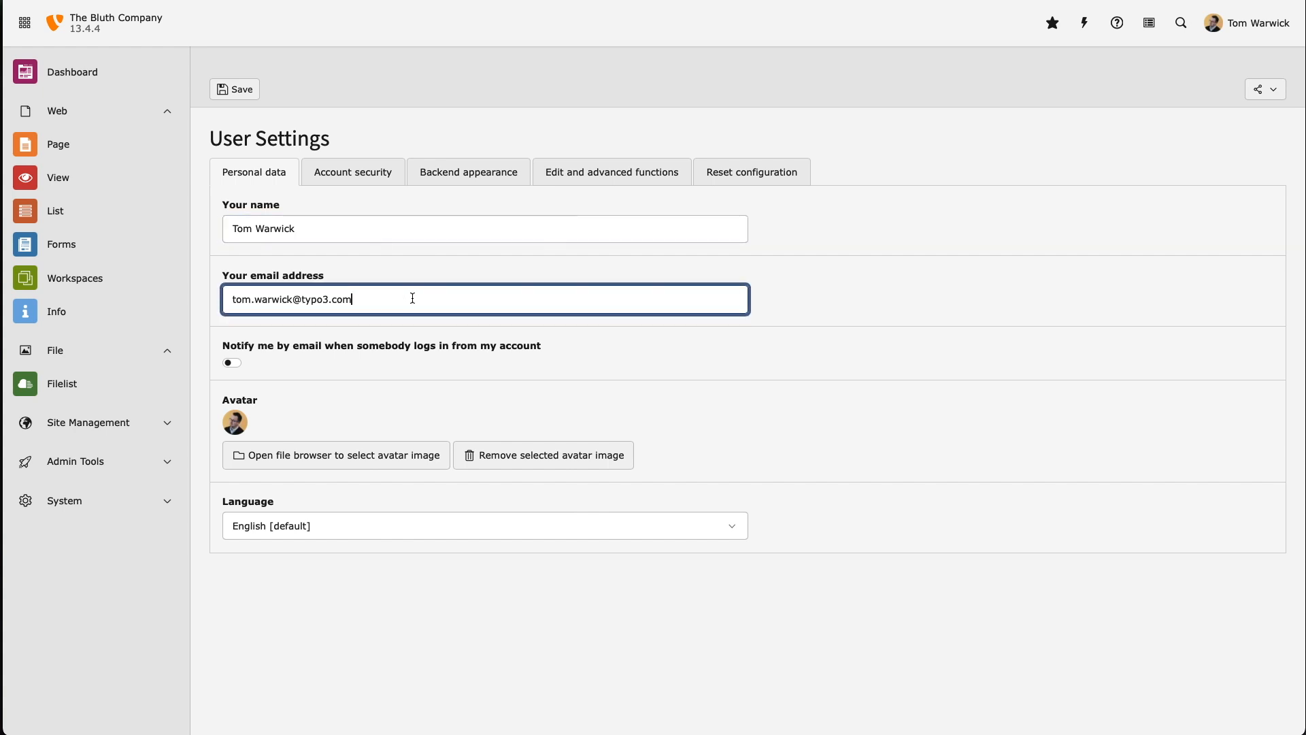
left_click(676, 411)
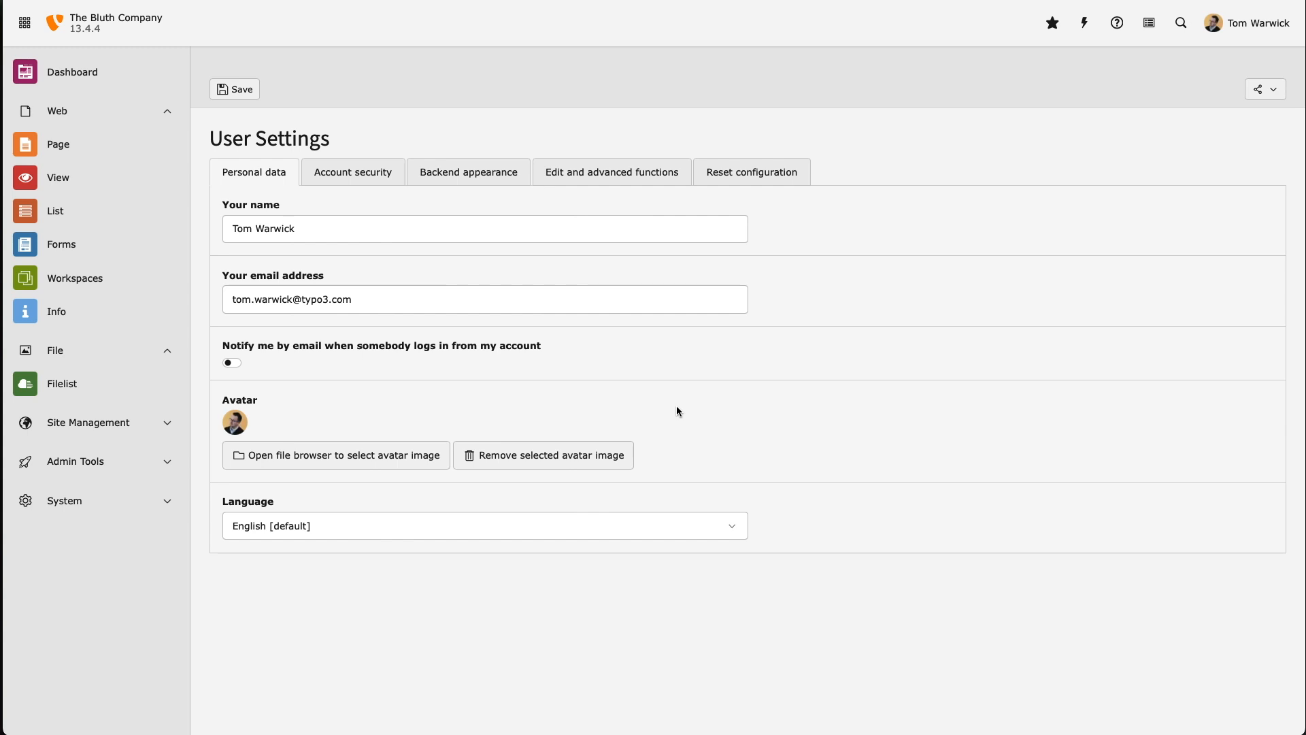
left_click(722, 528)
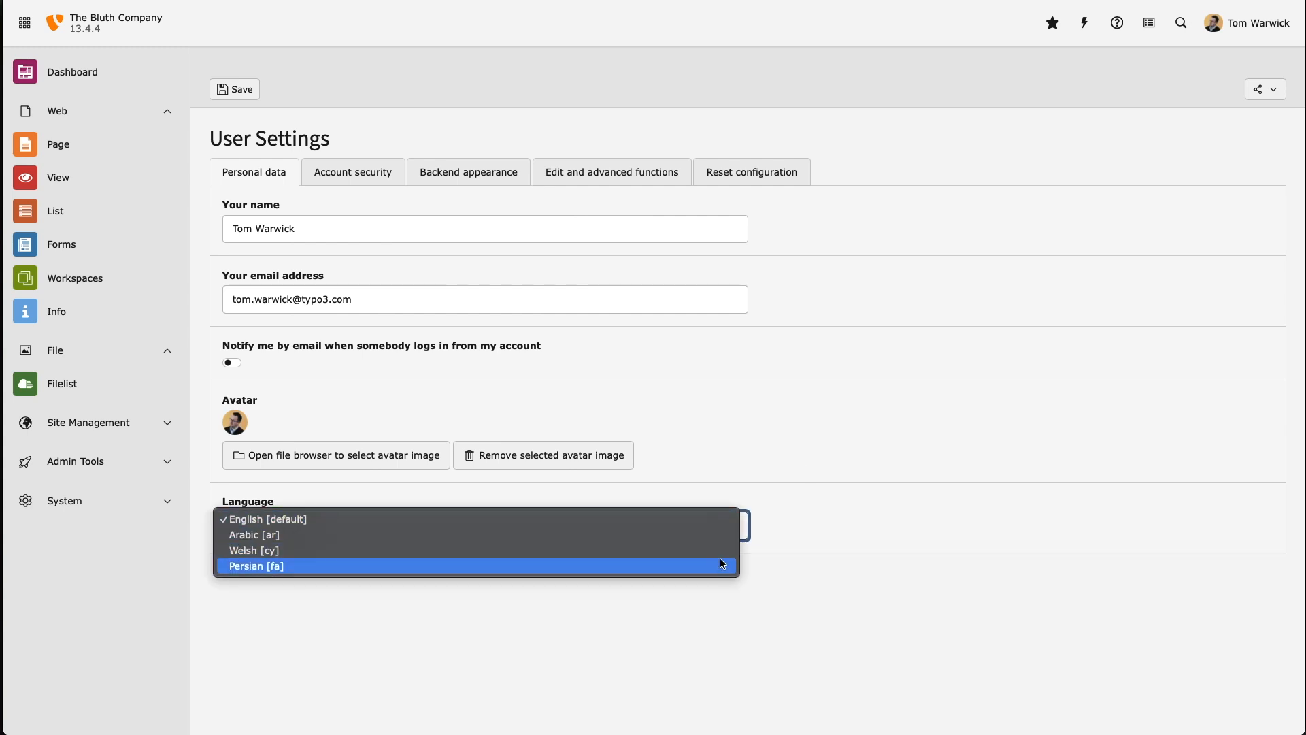
left_click(827, 458)
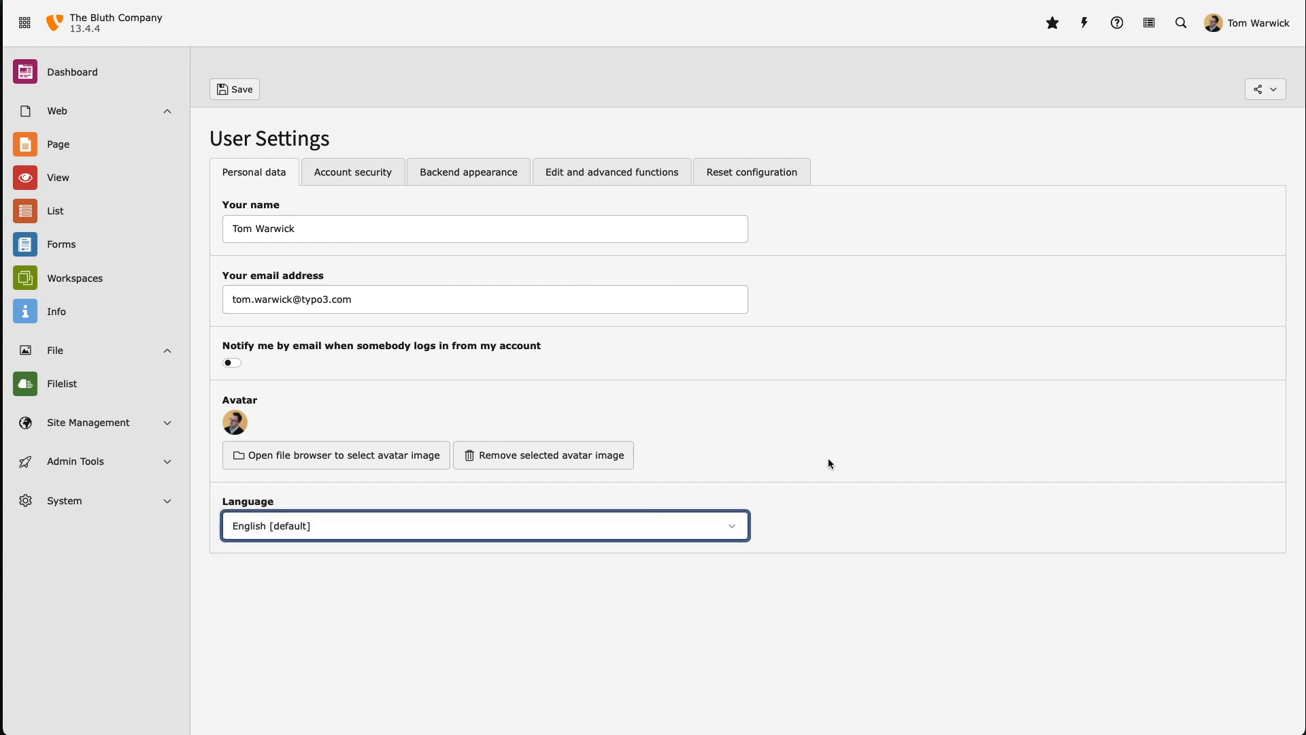
left_click(376, 174)
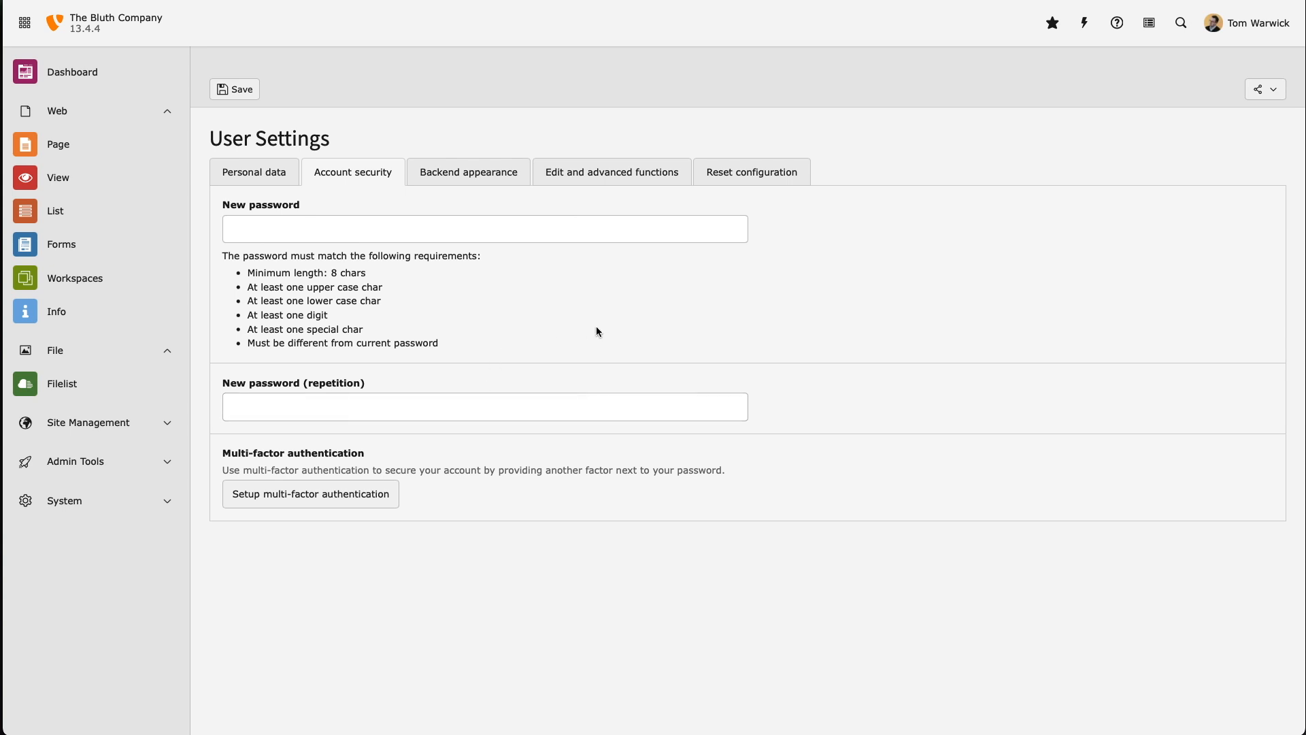
left_click(94, 77)
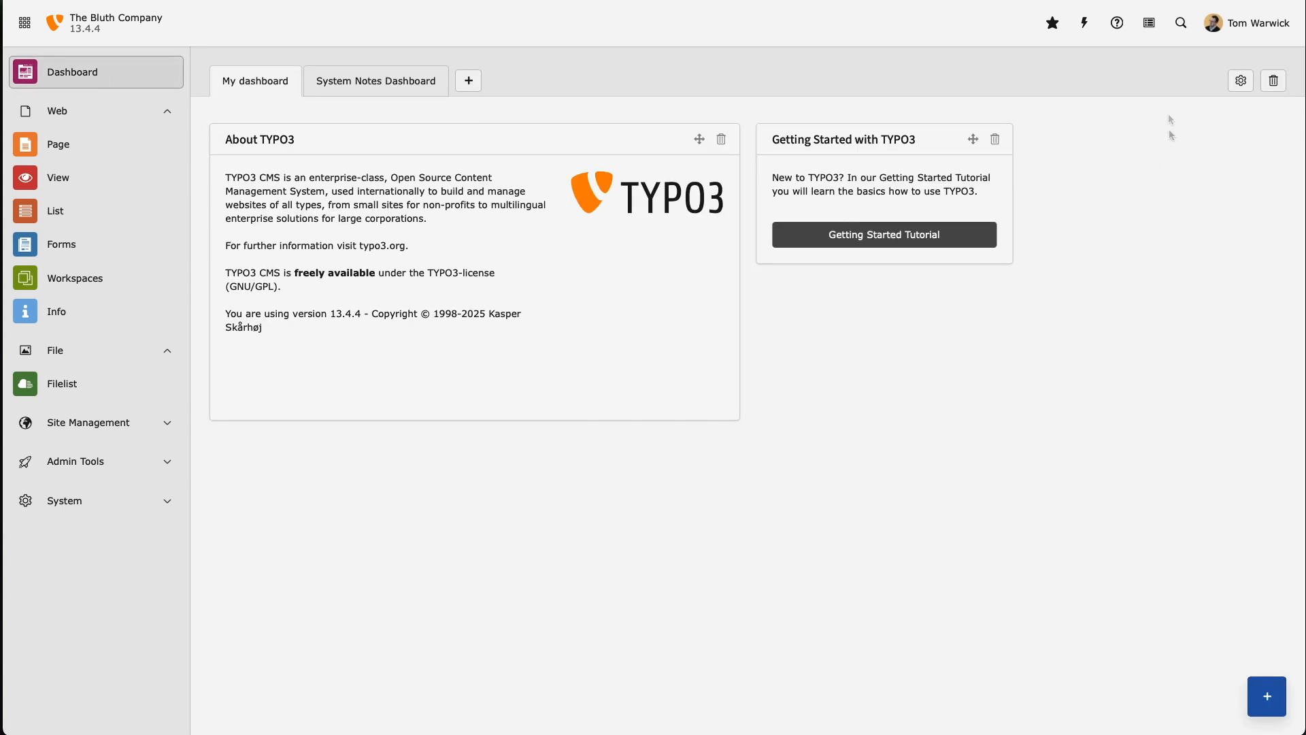
left_click(1181, 22)
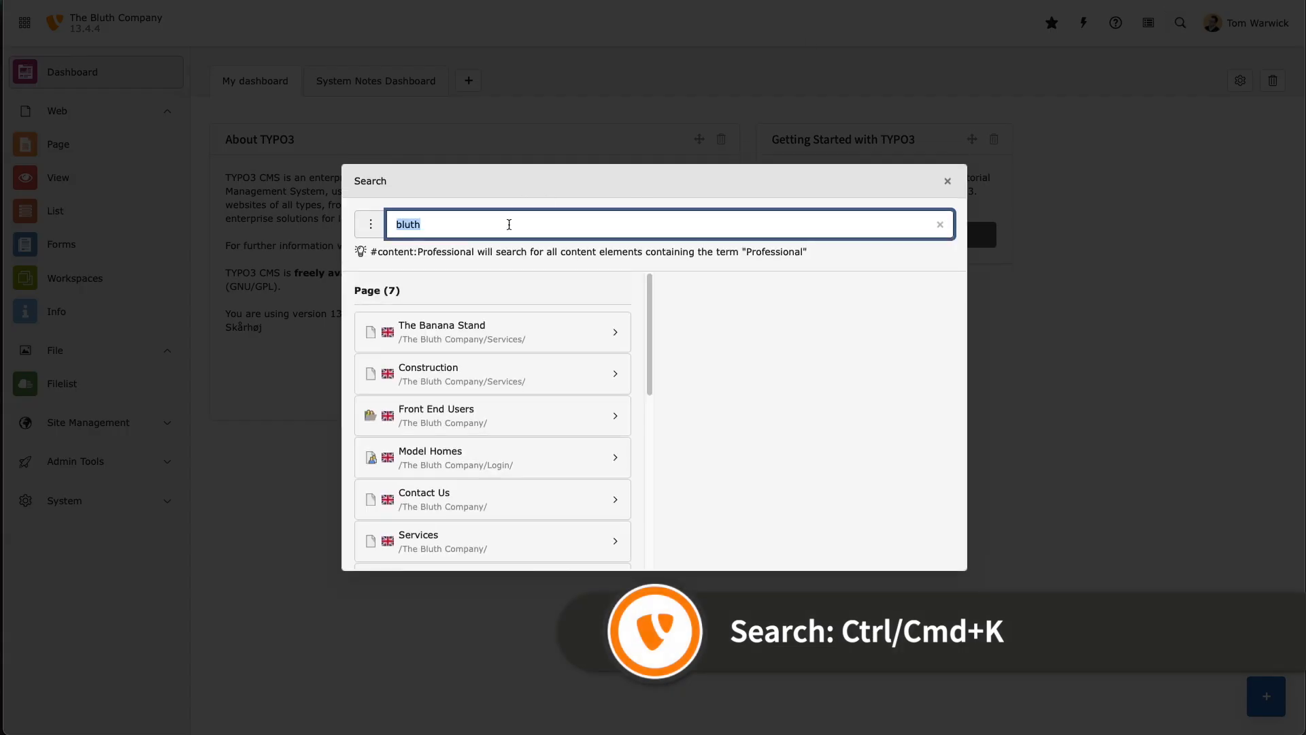
type("constructio")
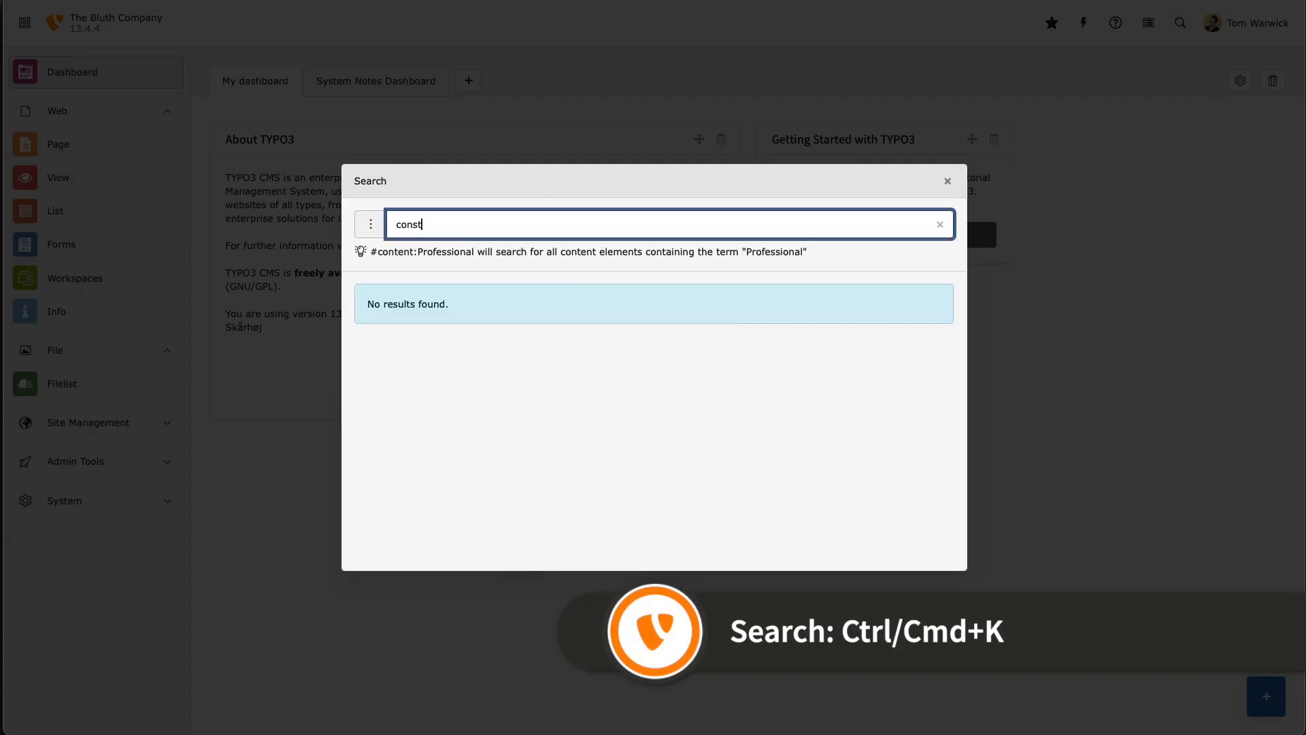
type("n")
key("BackSpace")
key("BackSpace")
key("BackSpace")
key("BackSpace")
key("BackSpace")
key("BackSpace")
key("BackSpace")
key("BackSpace")
key("BackSpace")
key("BackSpace")
key("BackSpace")
key("BackSpace")
type("about")
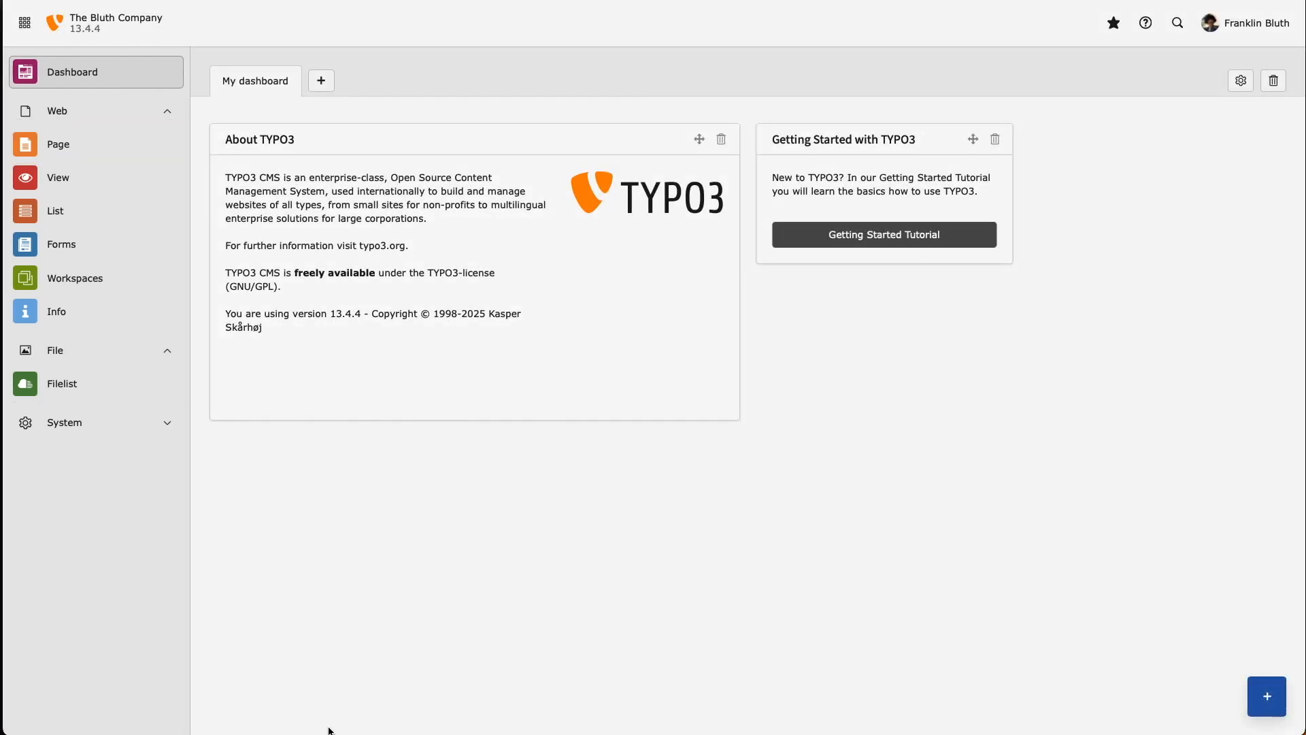
Browse the Filelist to the Images/Animals folder holding the five animal photos
left_click(133, 386)
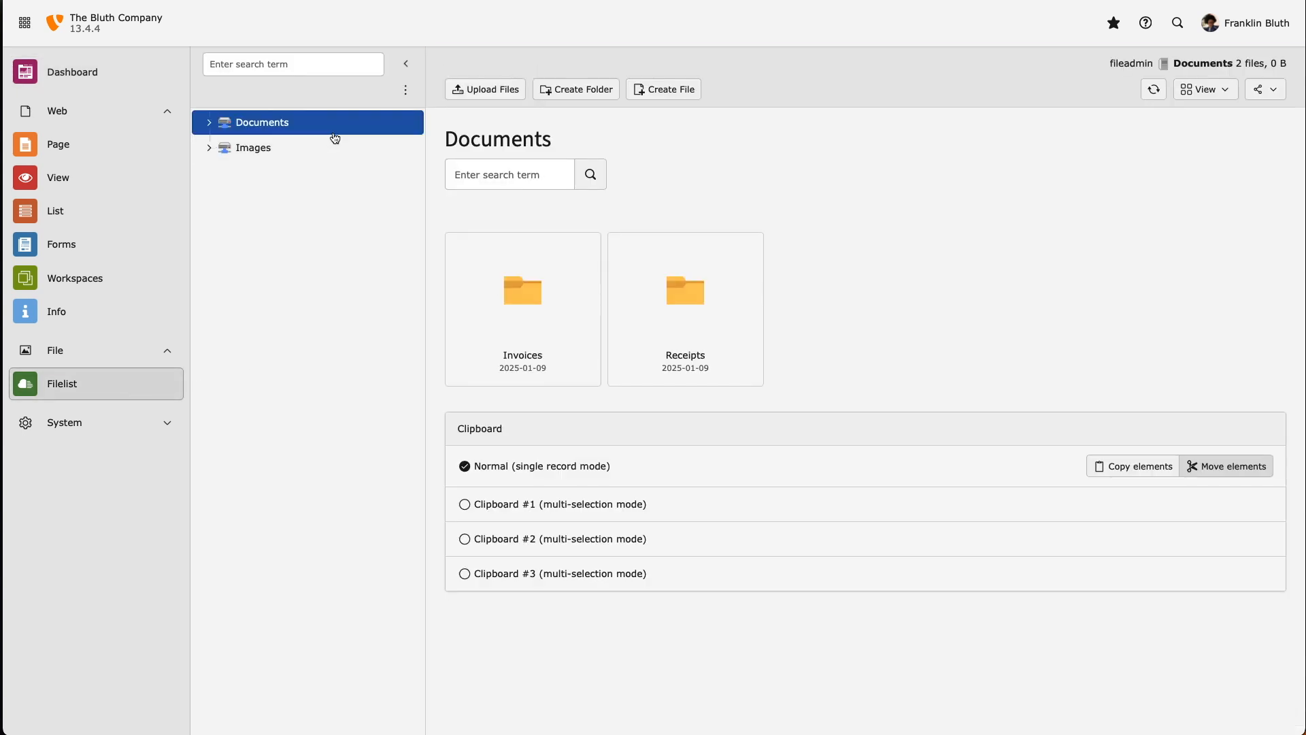
left_click(346, 155)
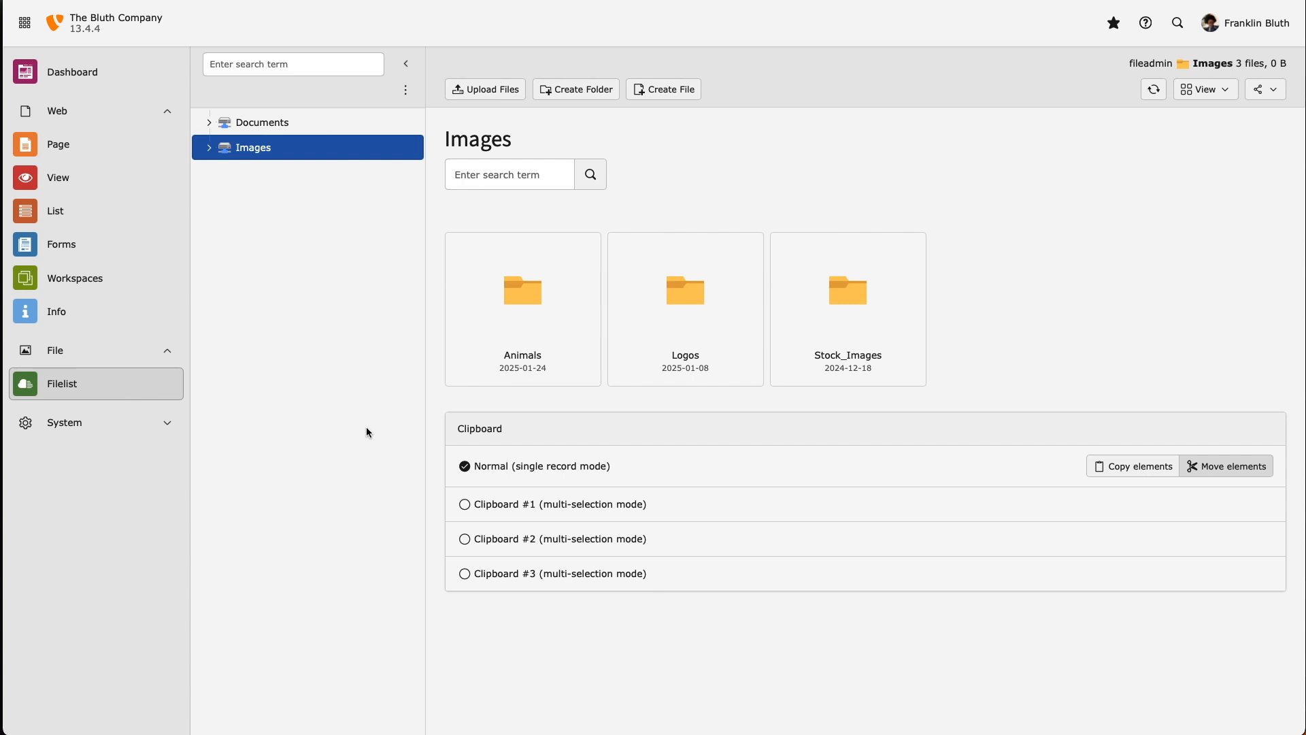
left_click(548, 300)
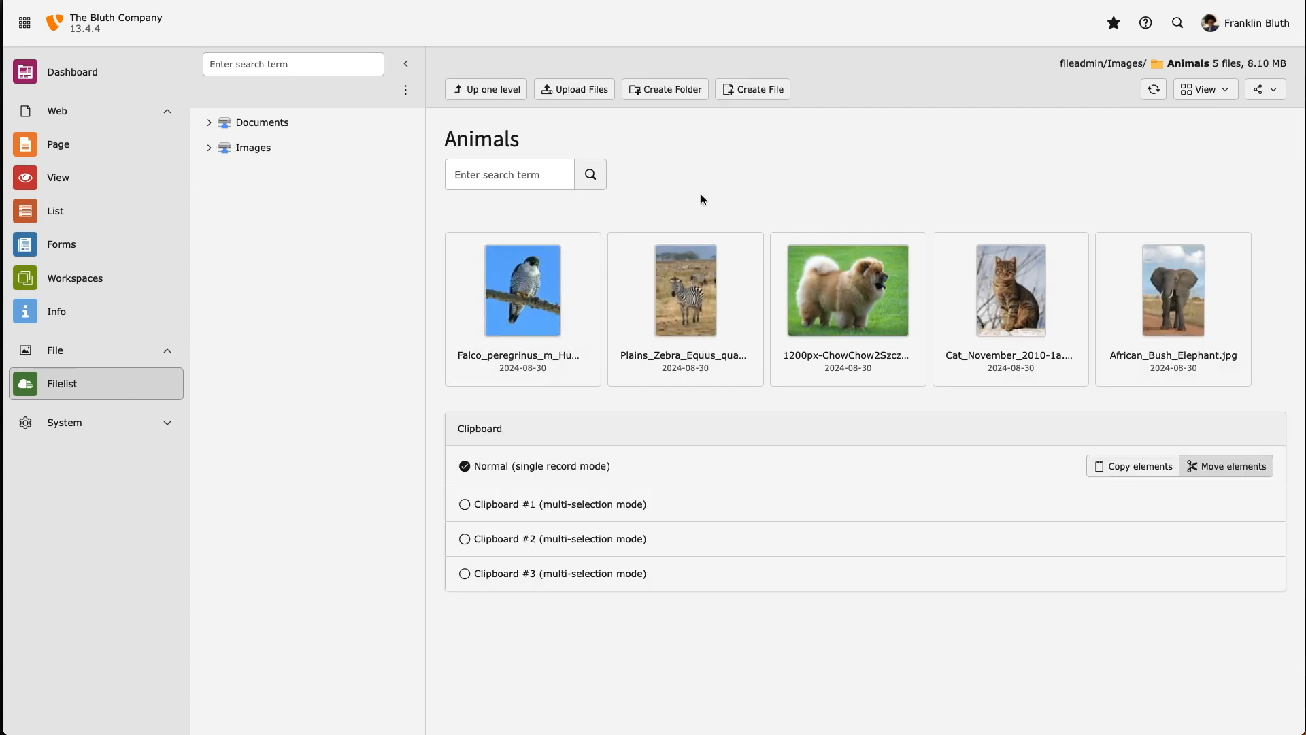
Create a folder named 'Cats' inside Images/Animals and close the creation dialog
left_click(667, 90)
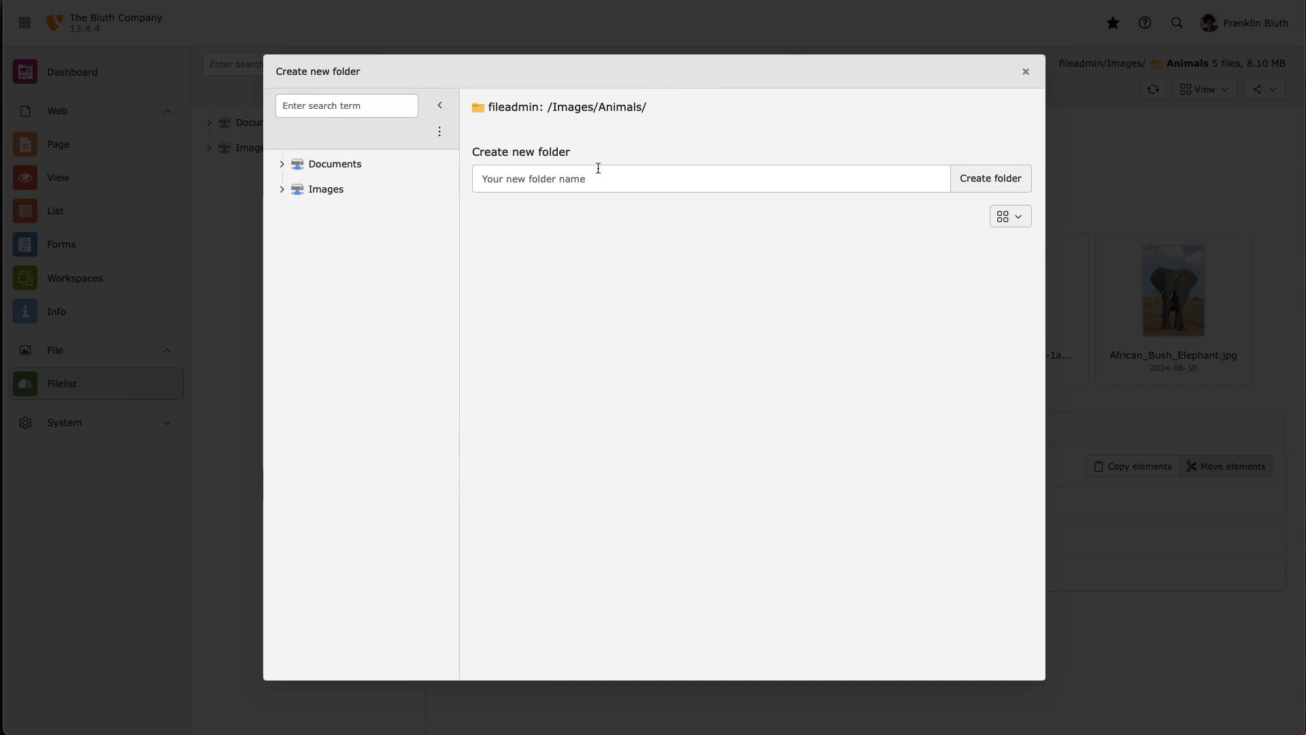
left_click(590, 185)
type("Cats")
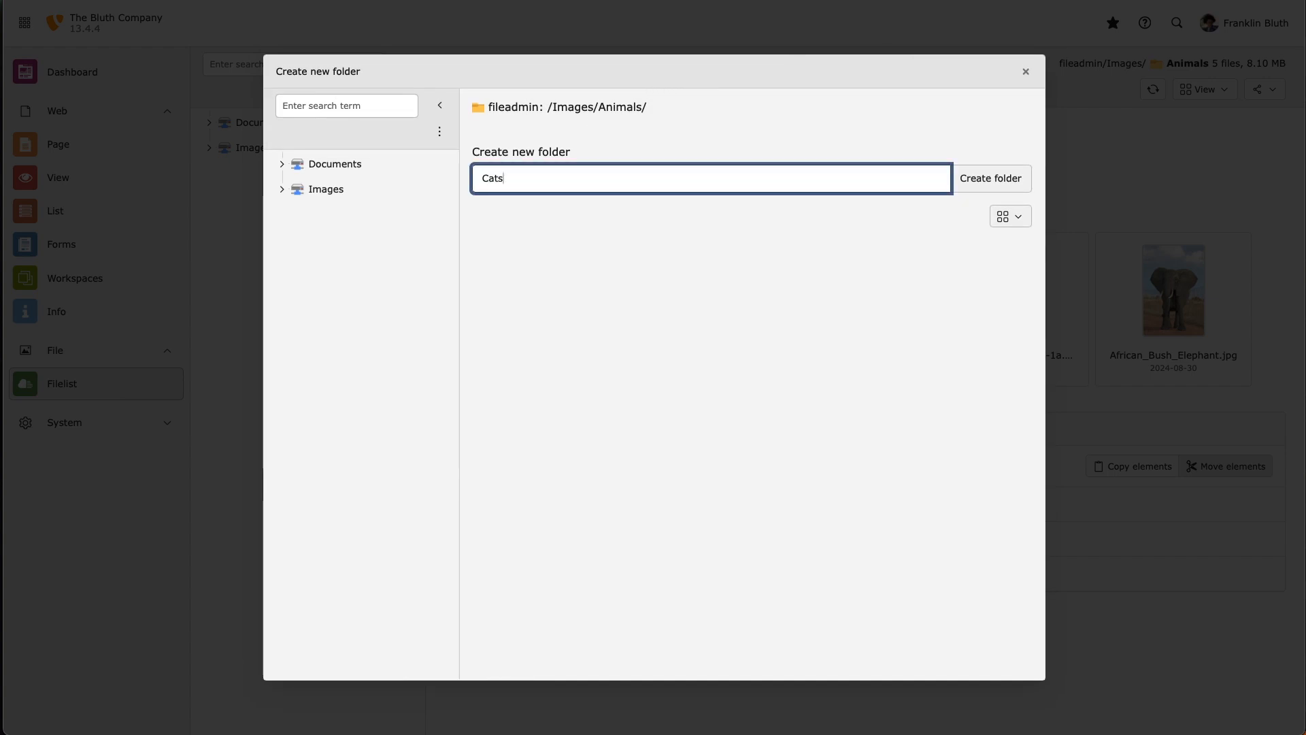
left_click(1013, 175)
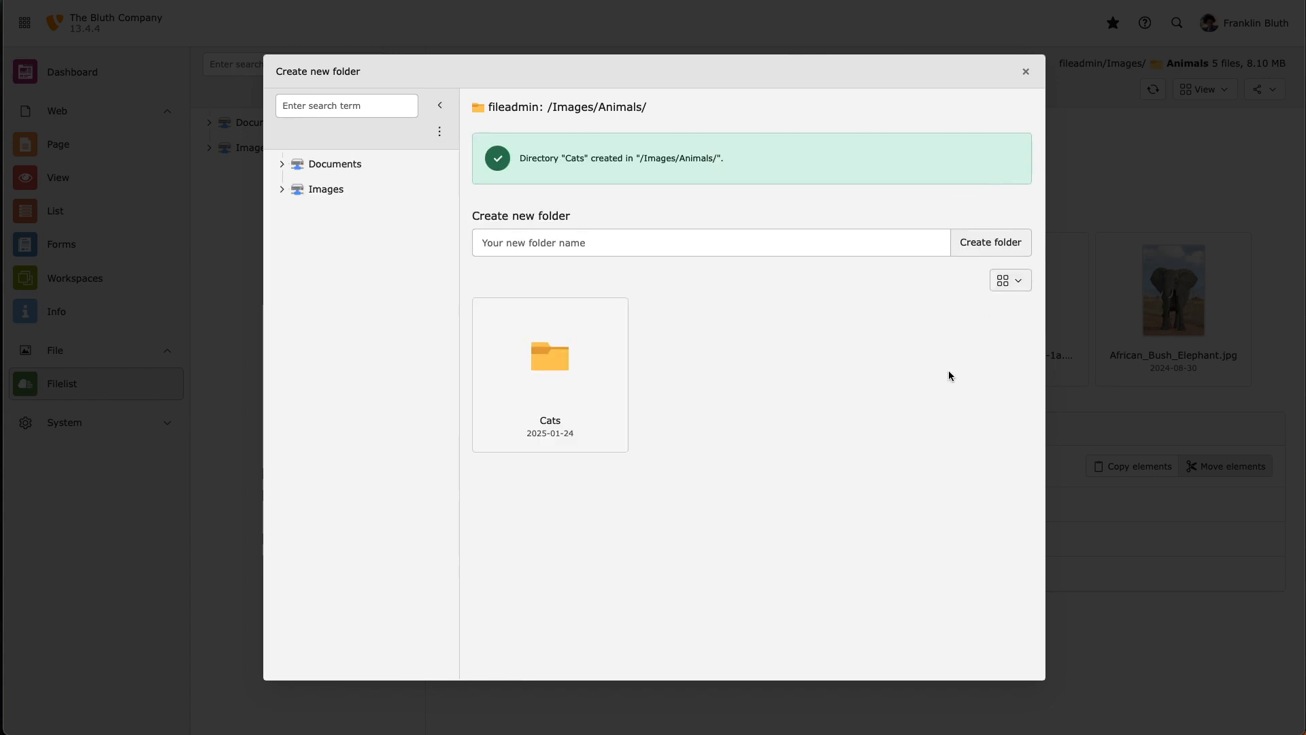
left_click(598, 373)
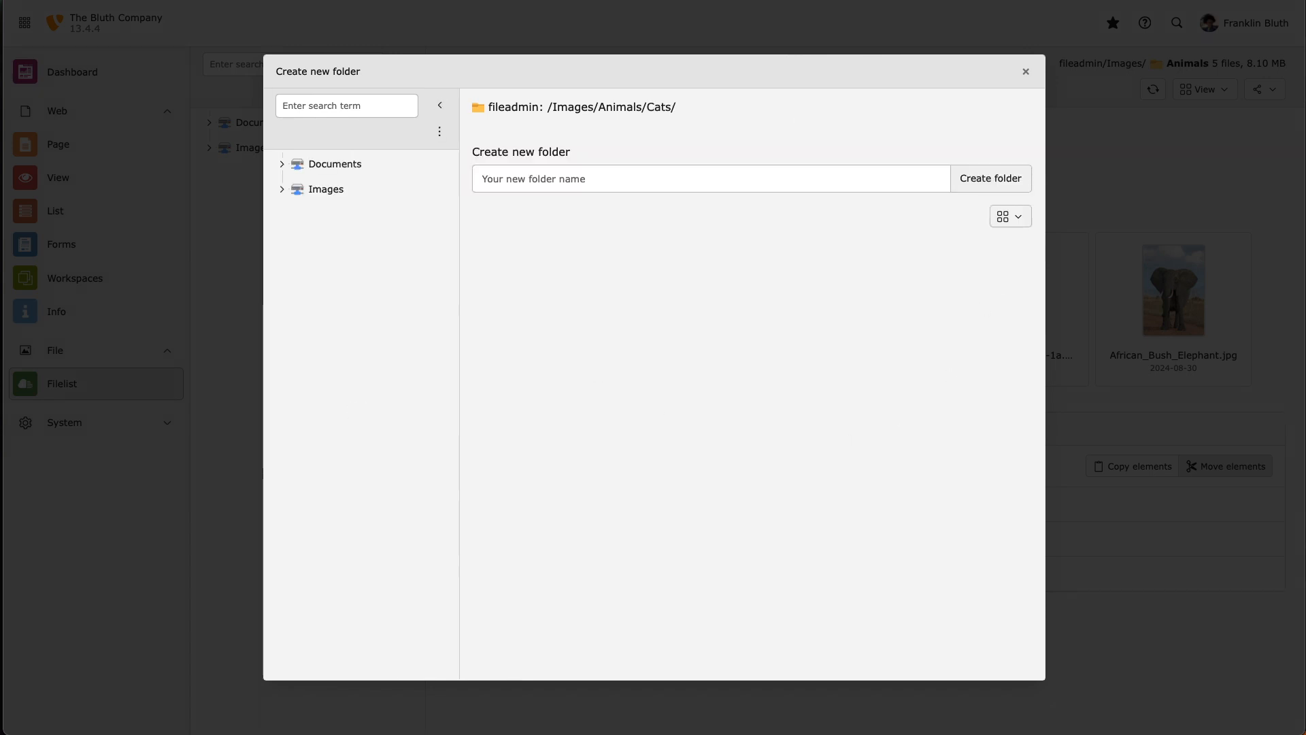
left_click(1024, 72)
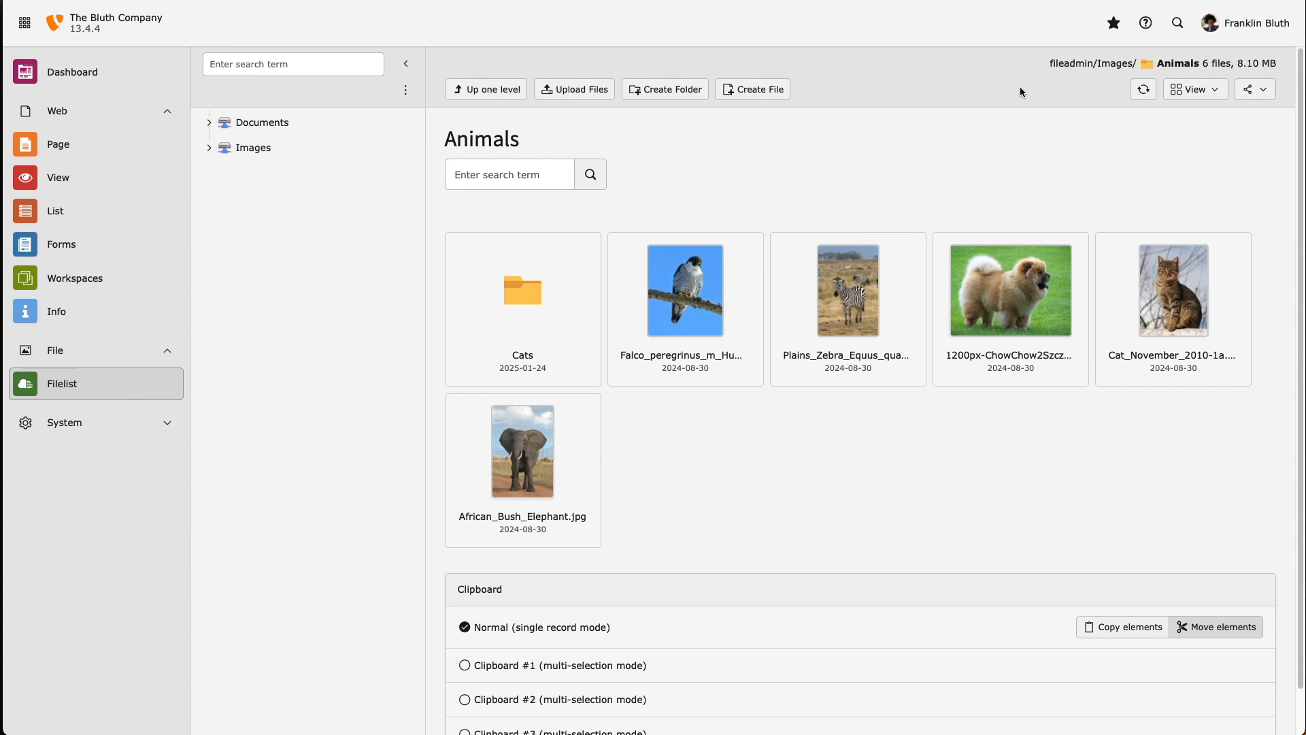
Upload marvin.JPG into the Cats folder and refresh the file list
left_click(523, 299)
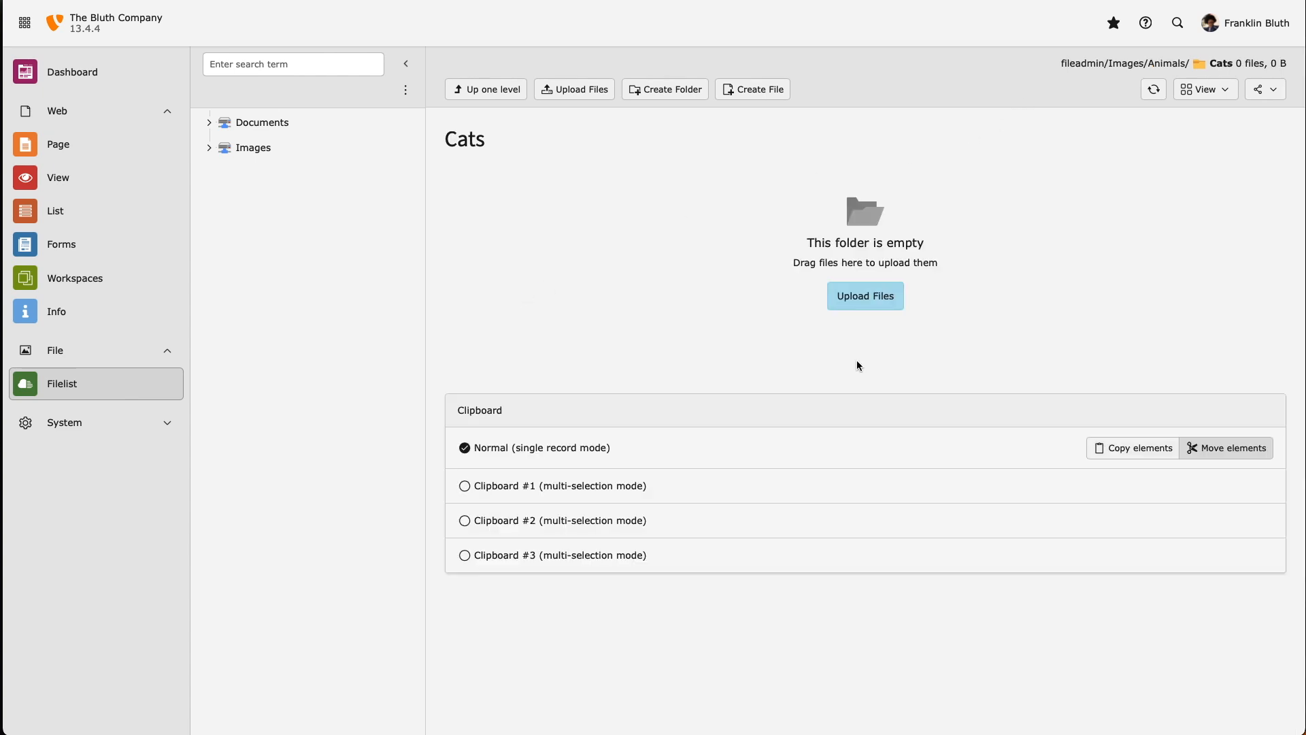
left_click_drag(657, 734, 670, 246)
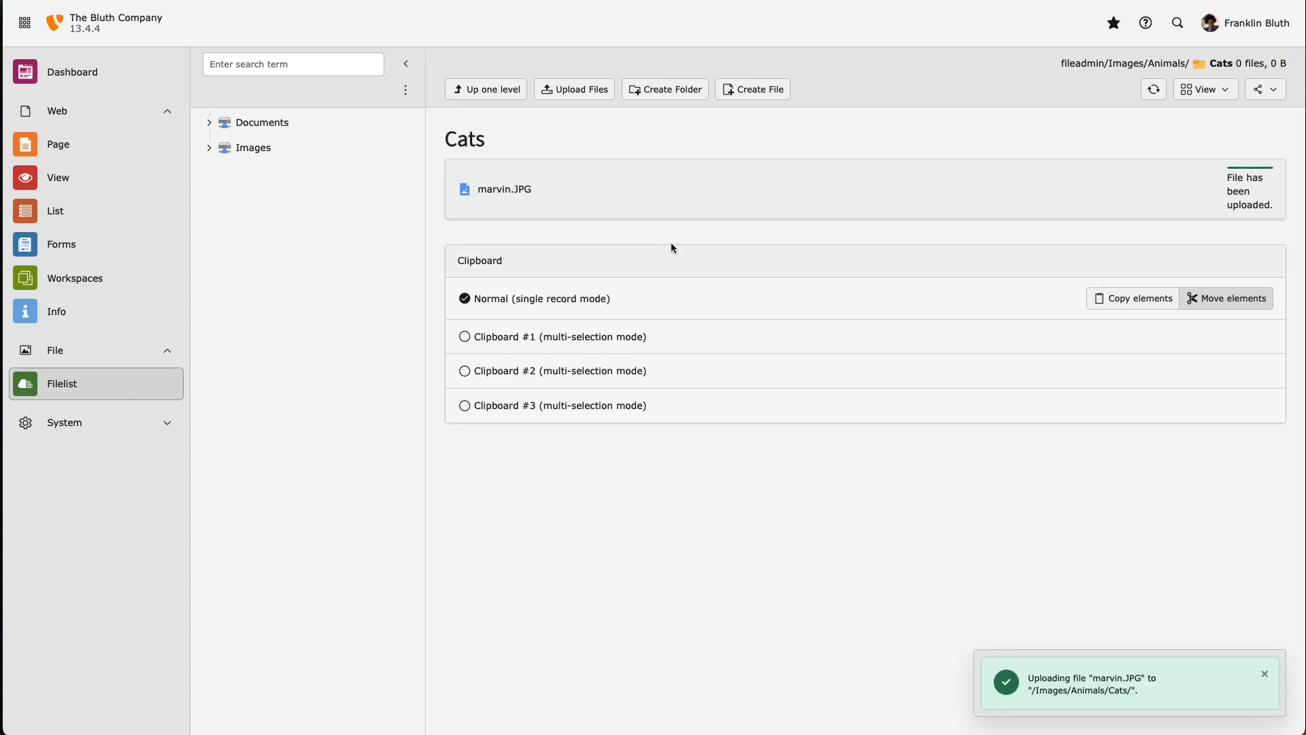
left_click(1207, 694)
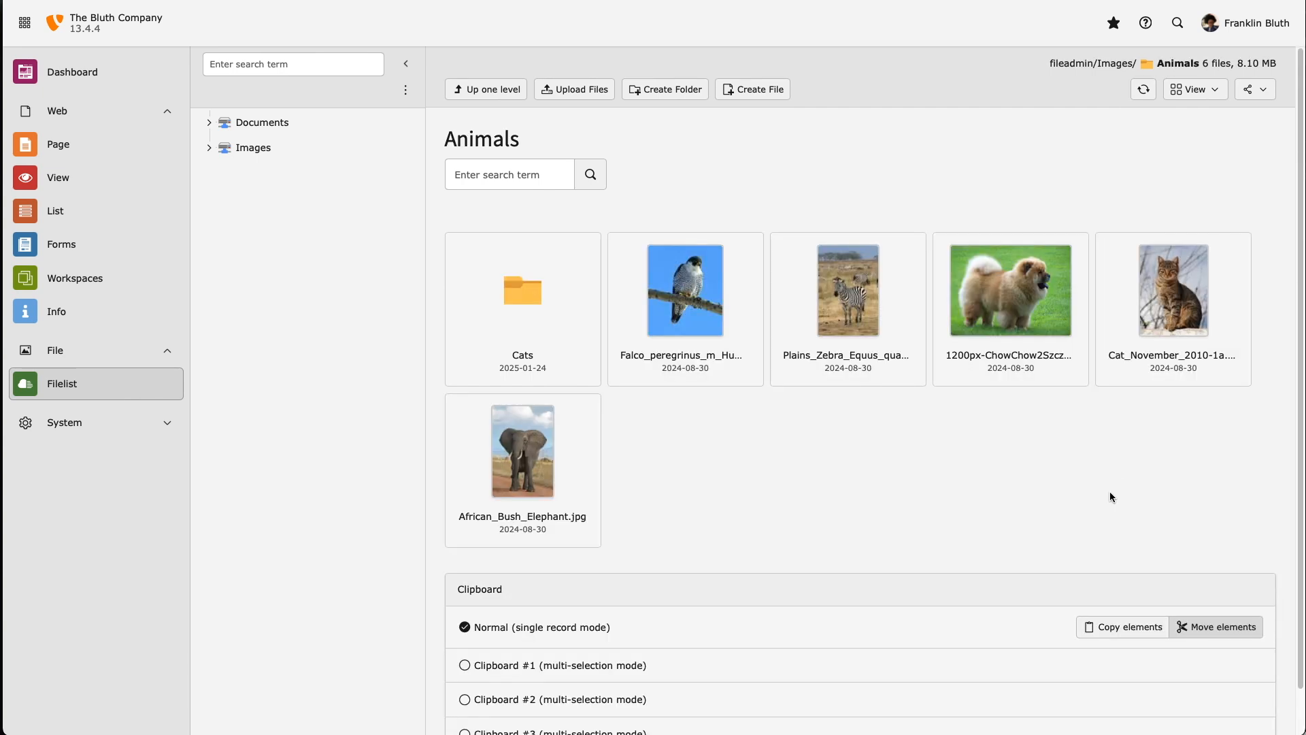
Cut the Cat_November_2010-1a.jpg image and paste it into the Cats folder
right_click(1149, 310)
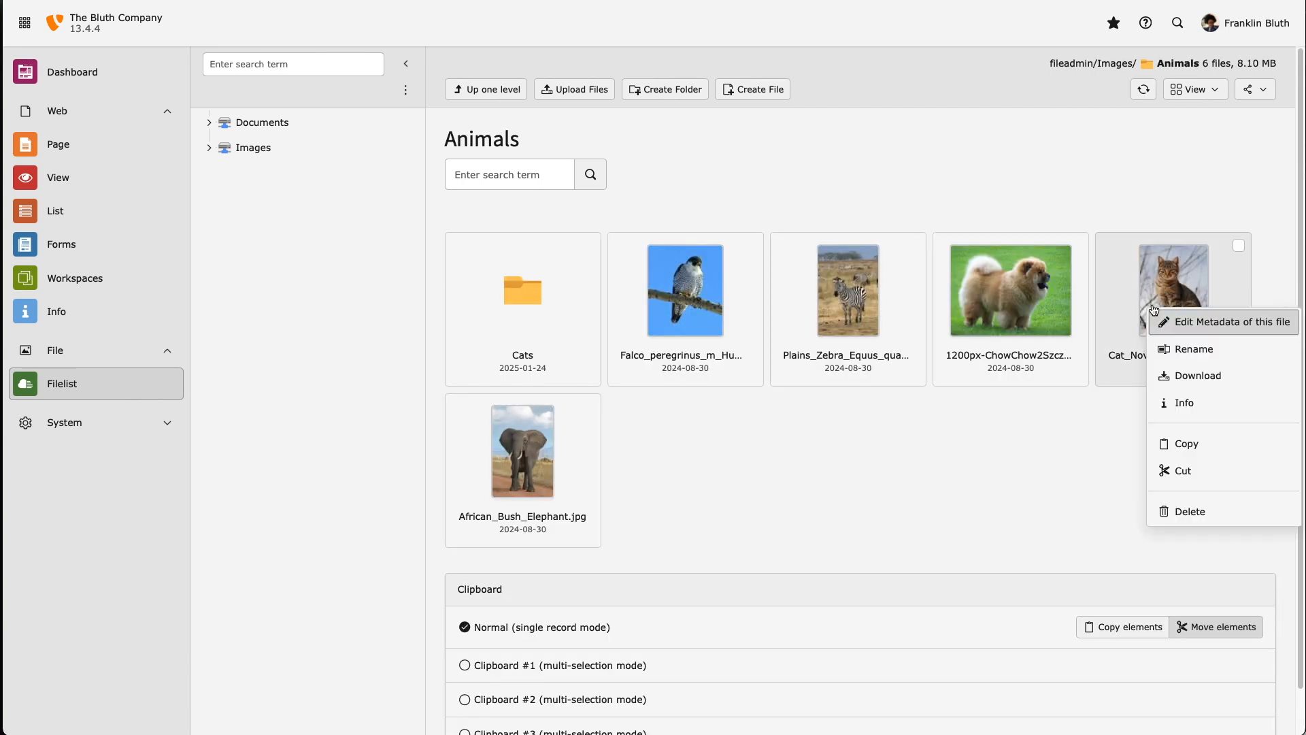
left_click(1194, 471)
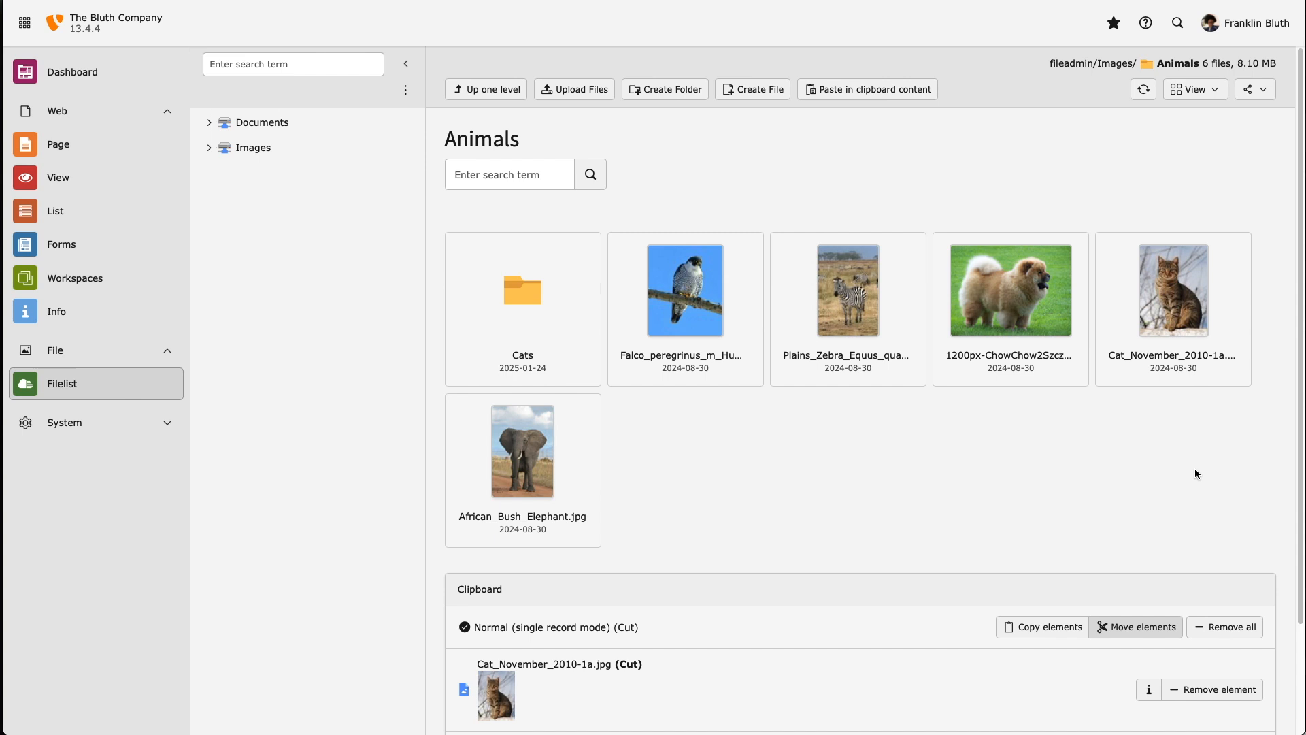
left_click(536, 311)
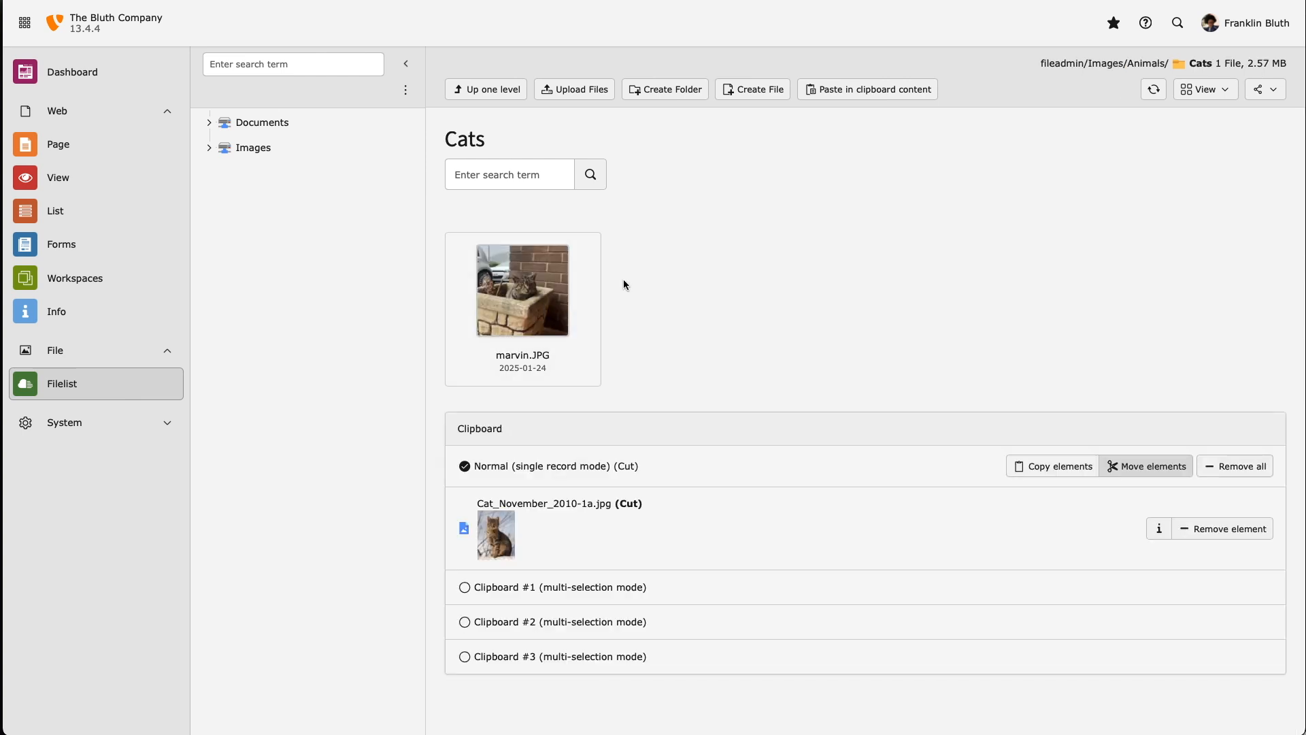
left_click(854, 92)
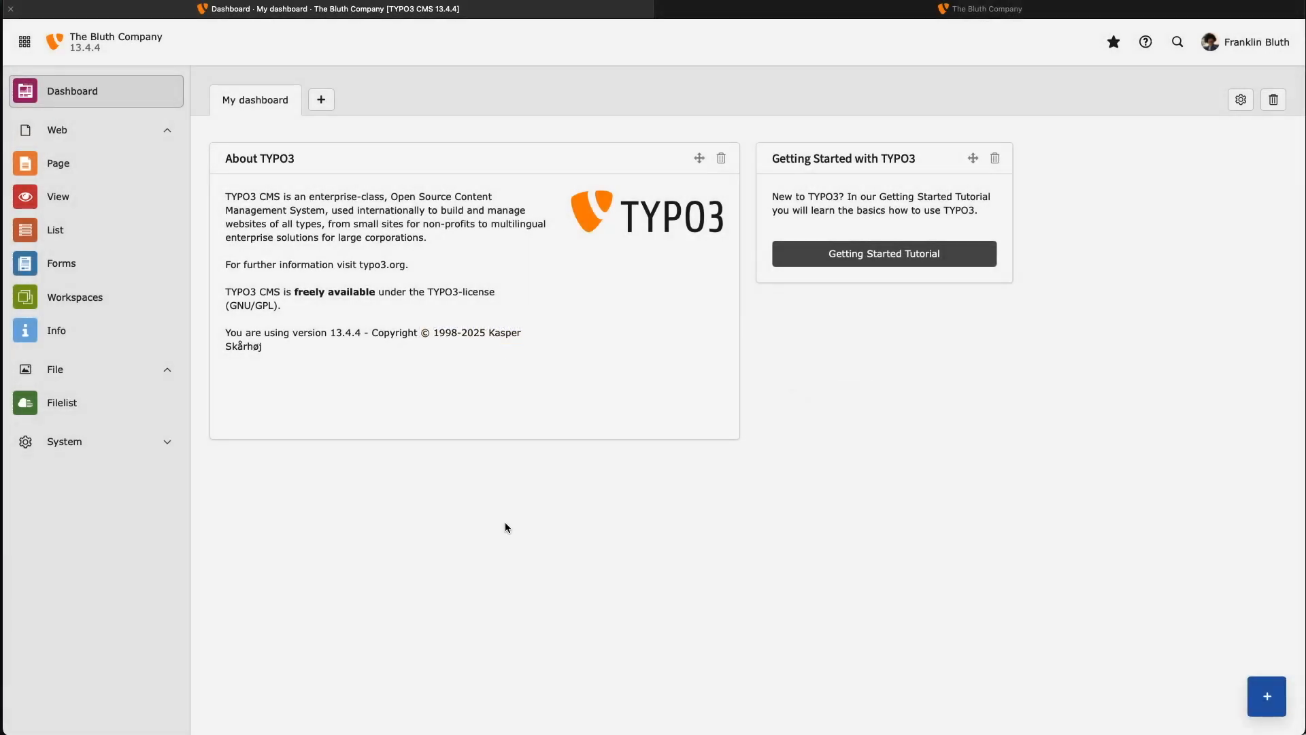
Show The Bluth Company page tree and compare it with the live site's navigation
left_click(130, 167)
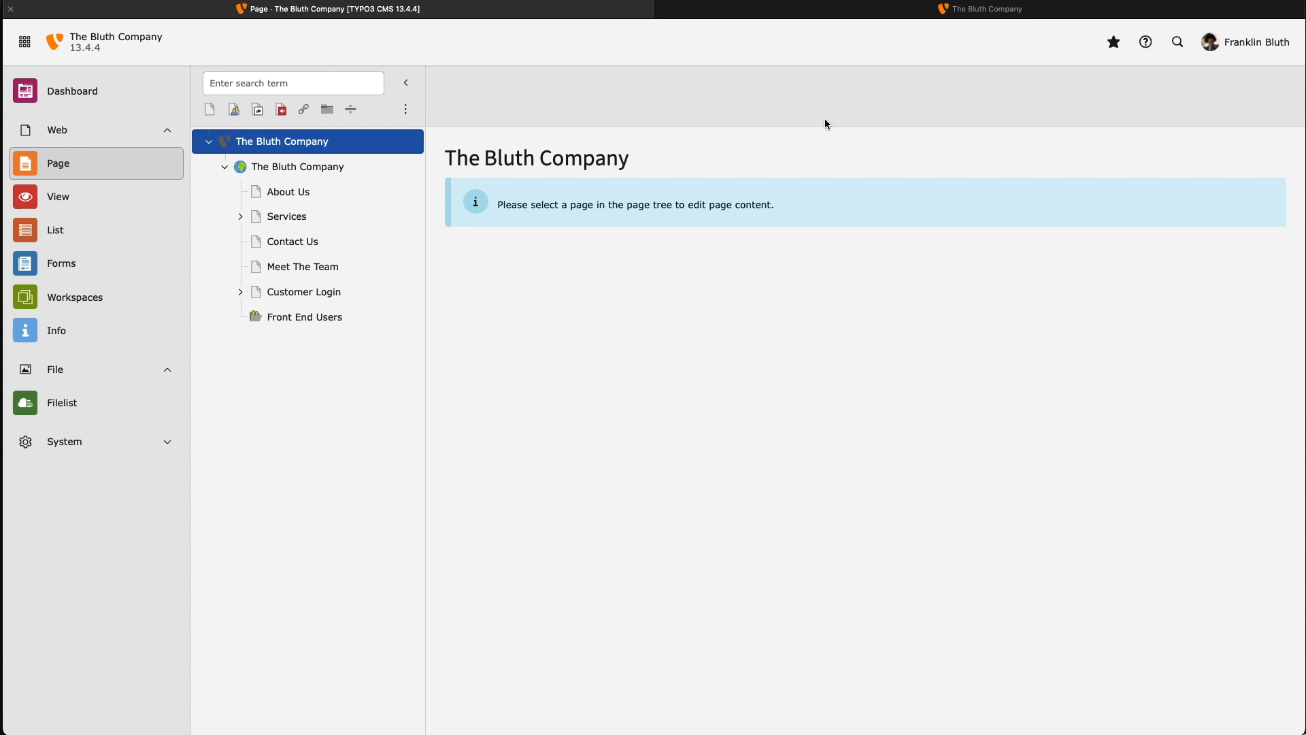
left_click(837, 13)
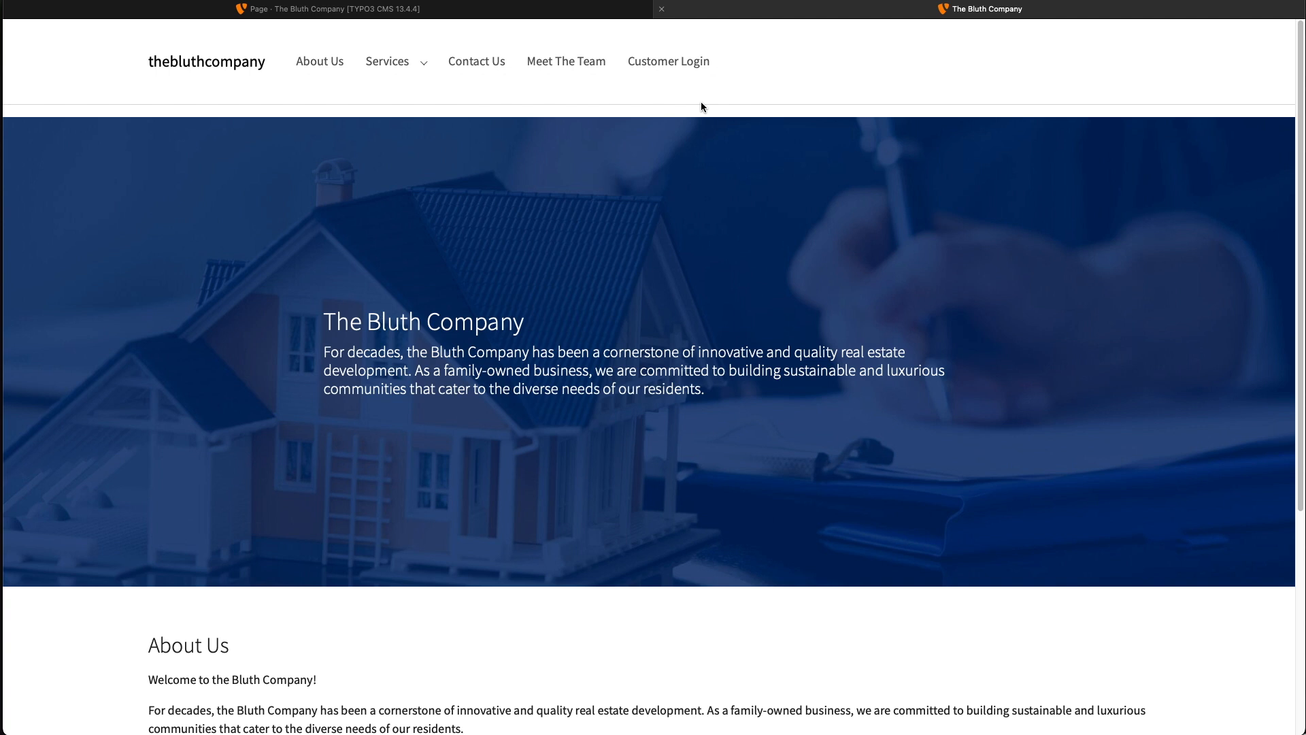
left_click(476, 9)
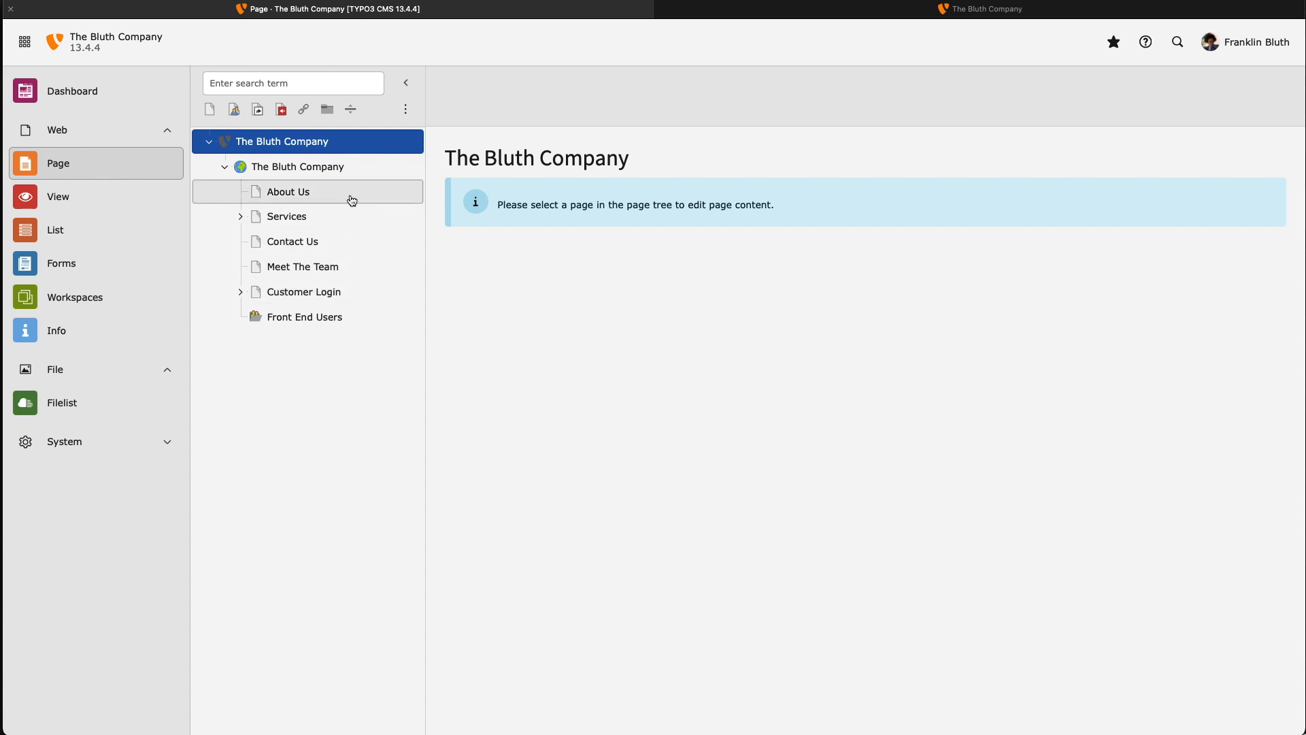
Move About Us after Contact Us and reload the live site to check the menu order
left_click_drag(354, 198, 345, 251)
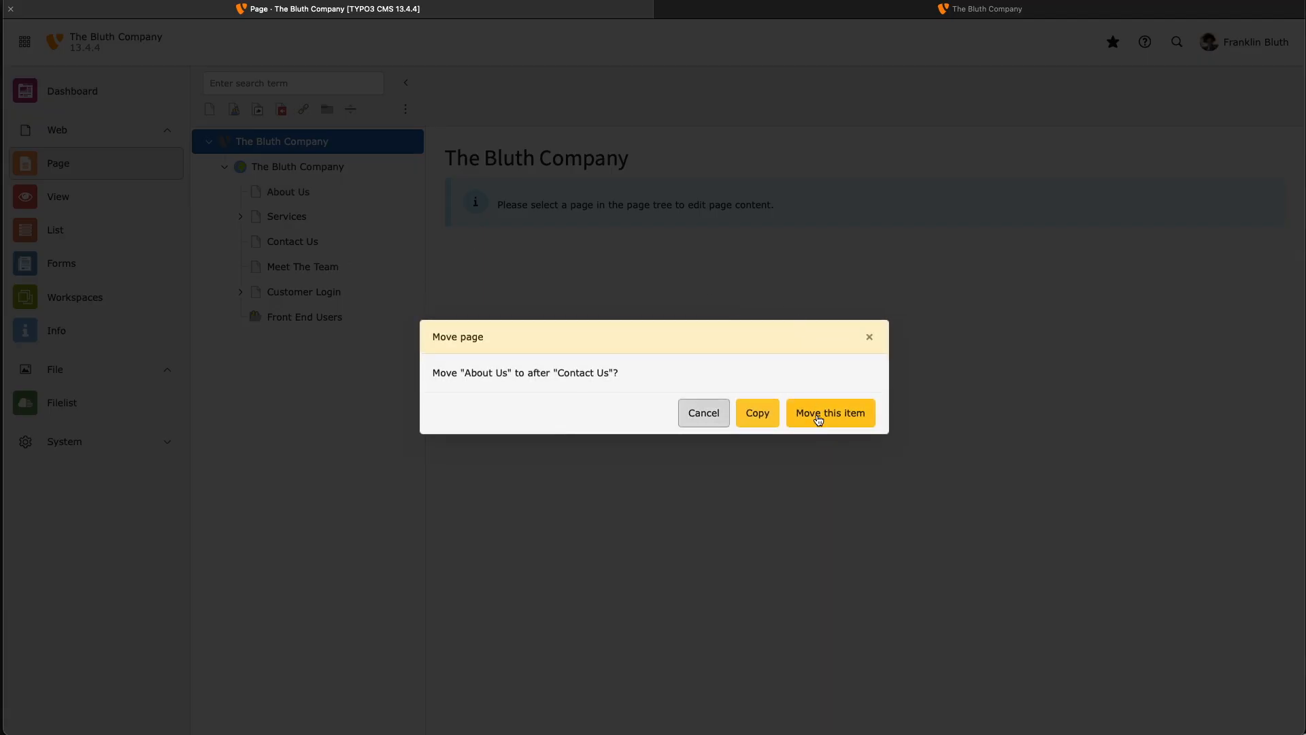
left_click(817, 416)
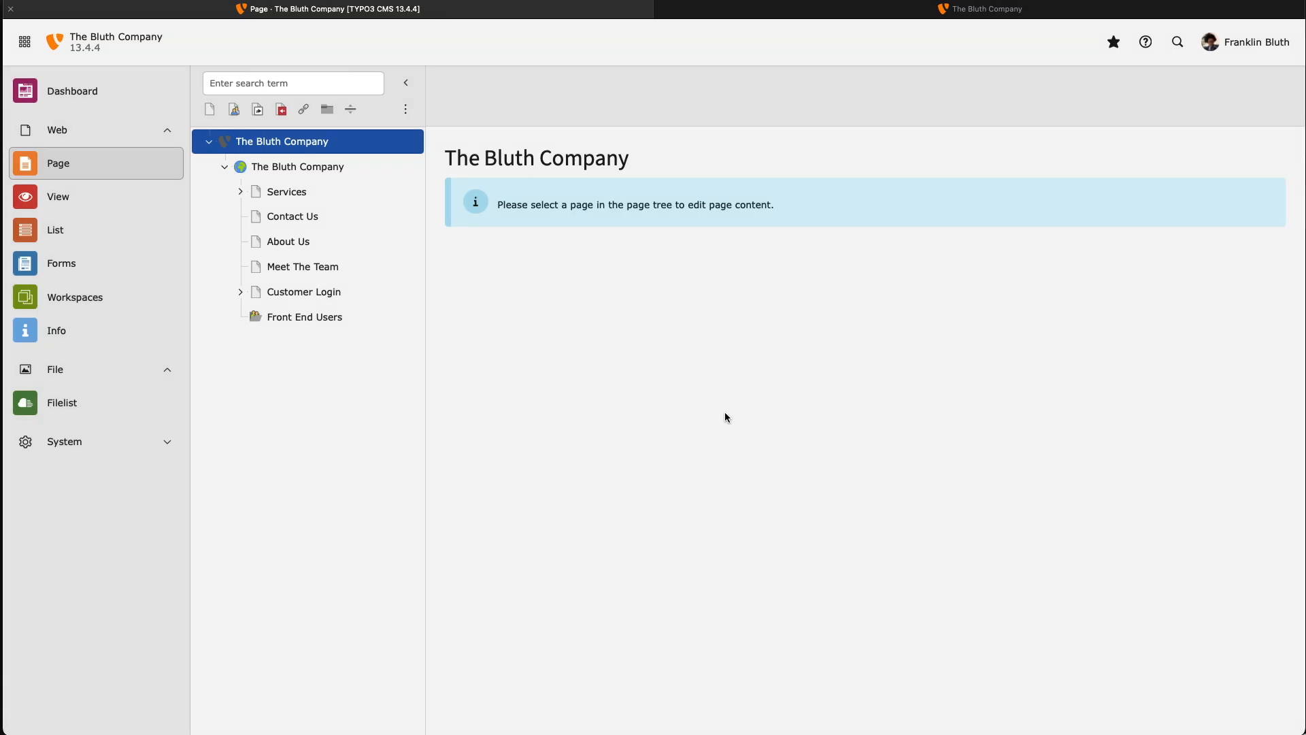
left_click(811, 10)
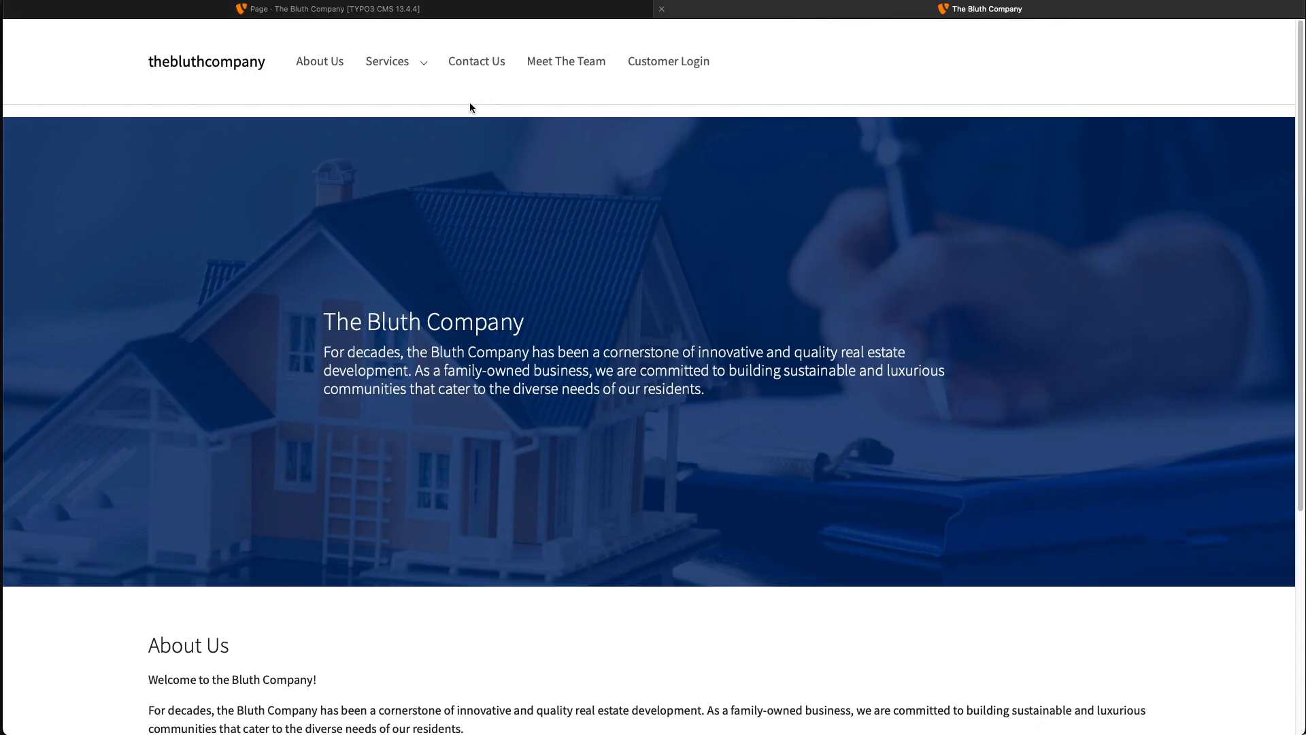
key("super+r")
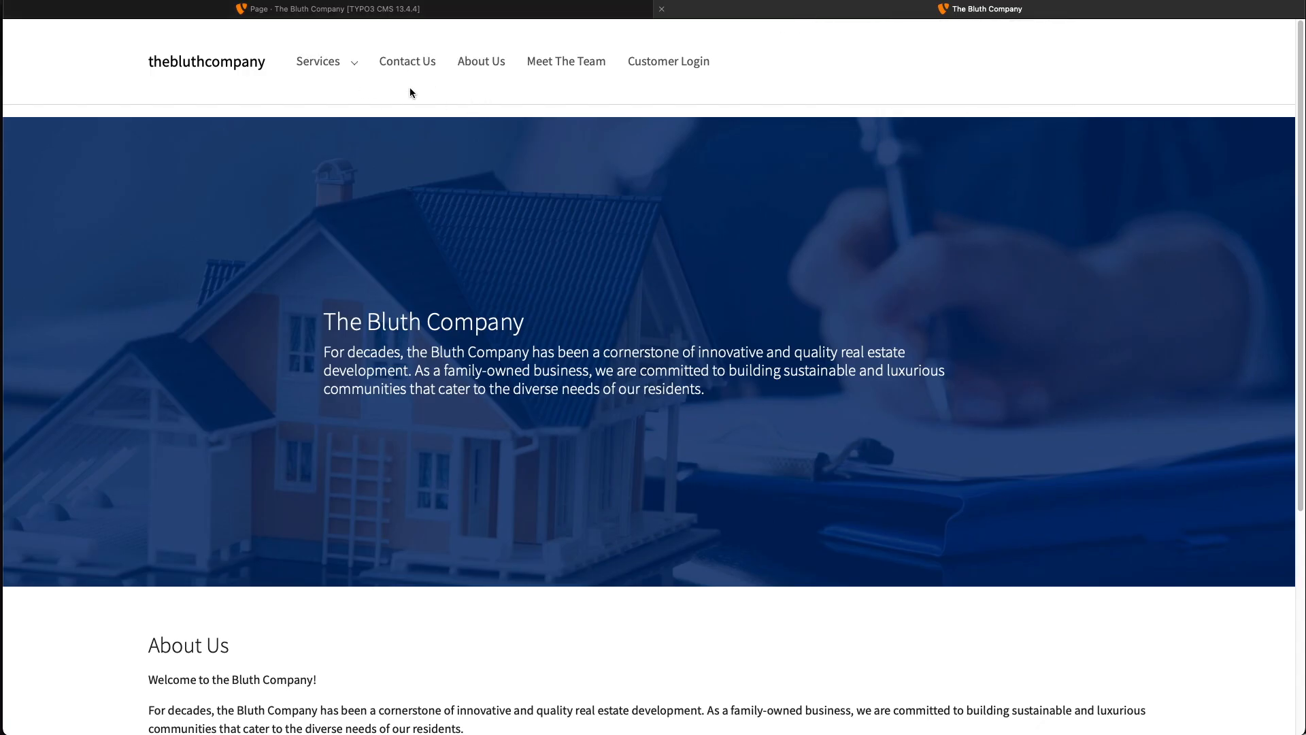
left_click(396, 10)
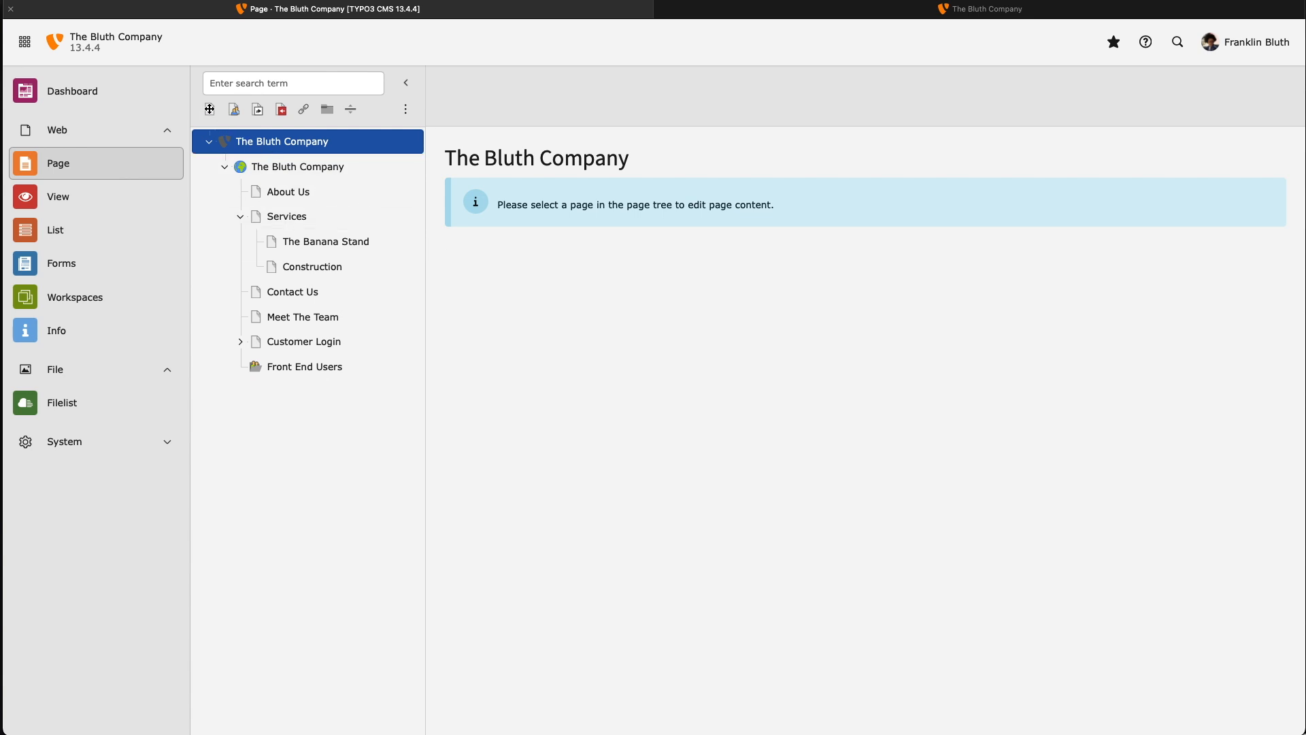
Insert a new page named 'Projects' below About Us in the page tree and open it
left_click_drag(210, 109, 313, 206)
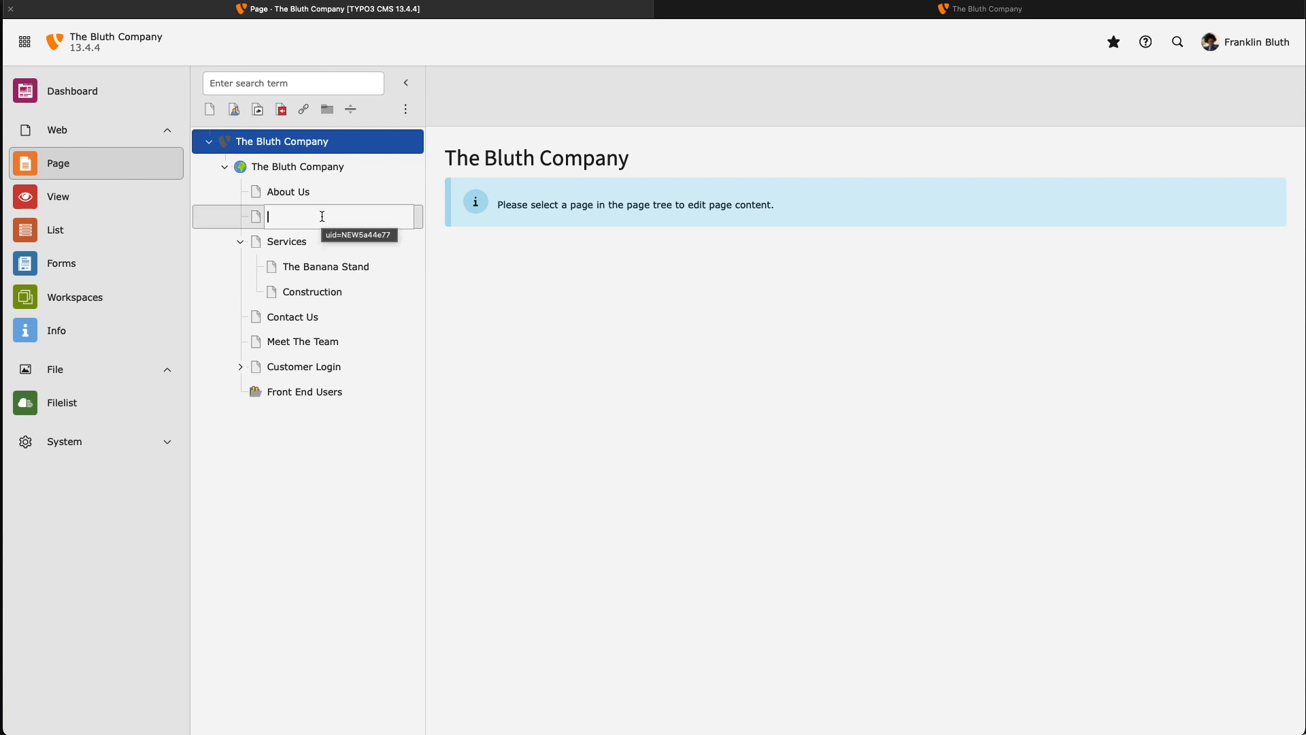
type("Proj")
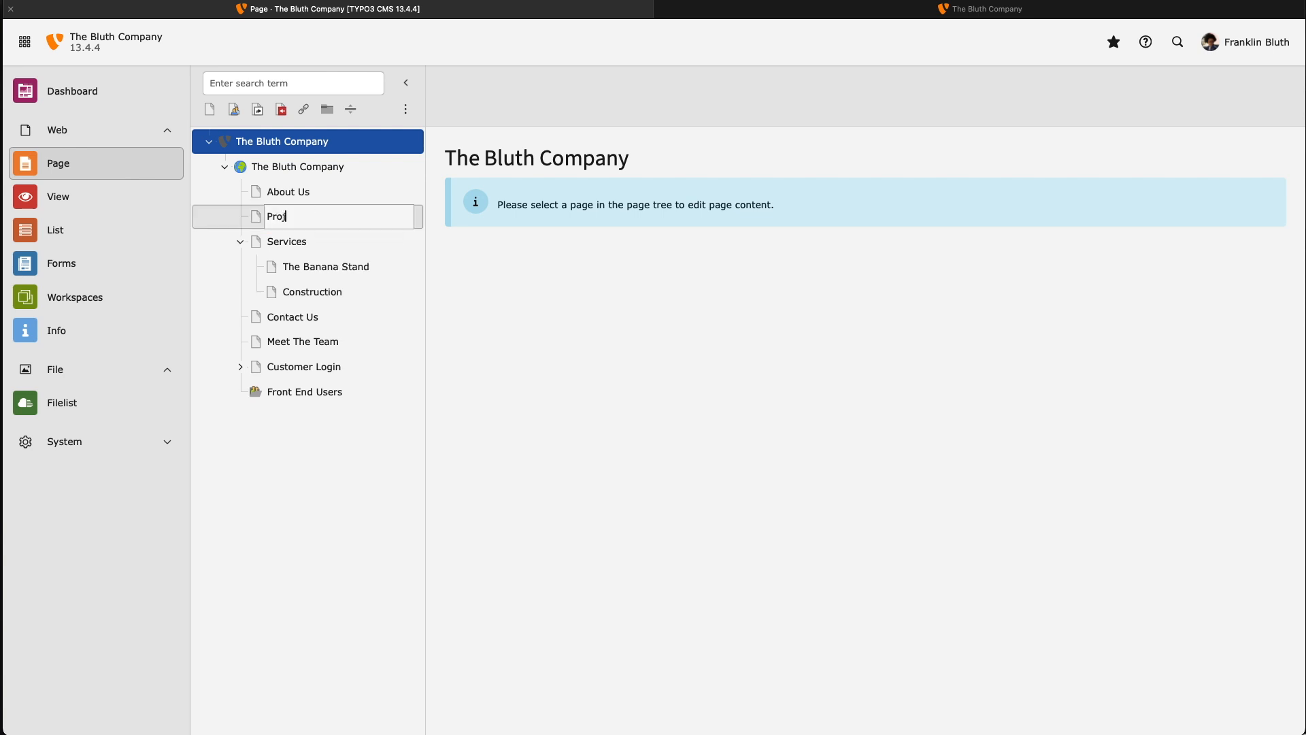
type("ects")
key("Return")
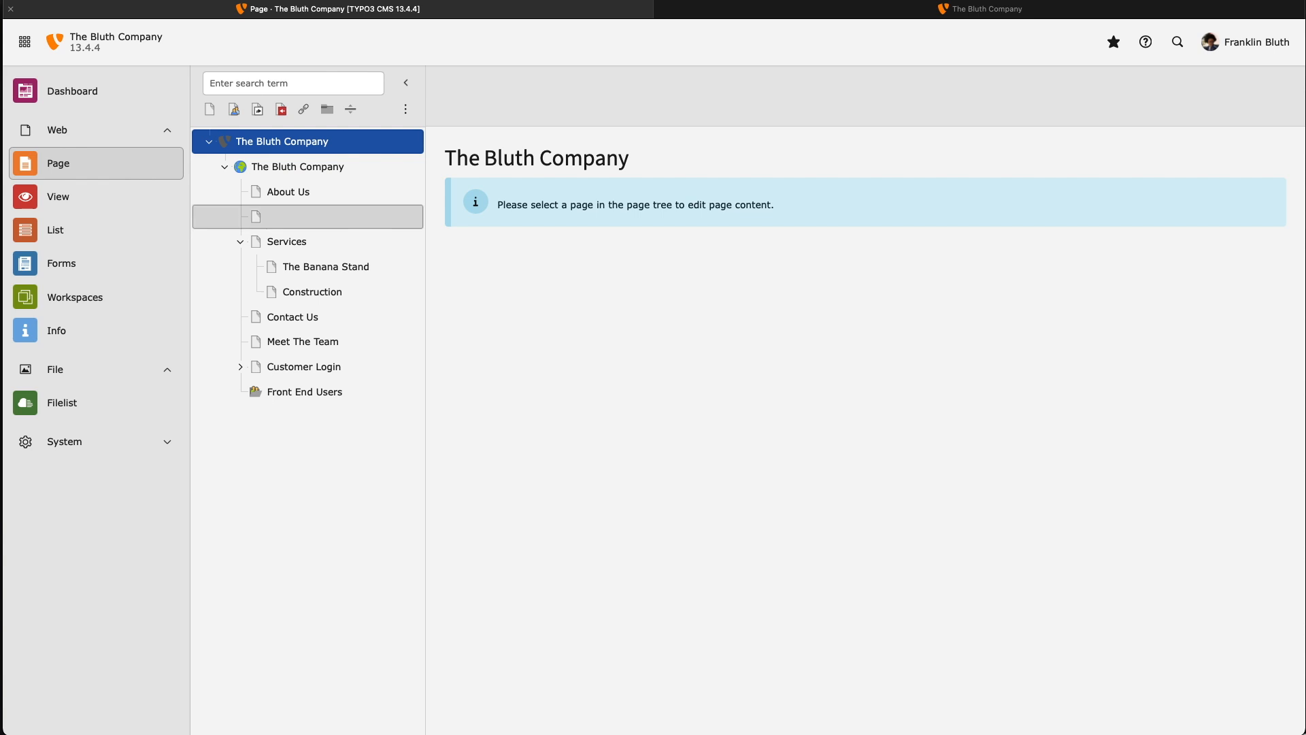
left_click(367, 217)
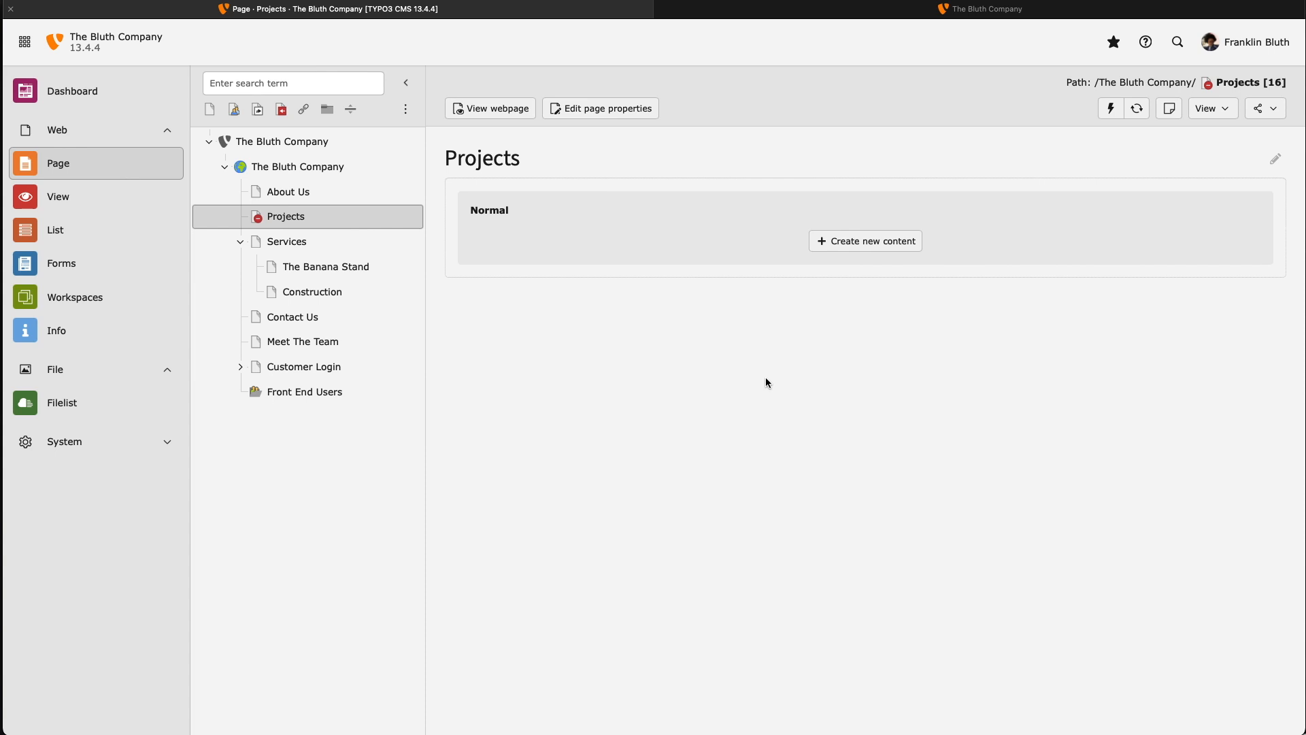
Start a new Text & Images content element on the Projects page
left_click(822, 242)
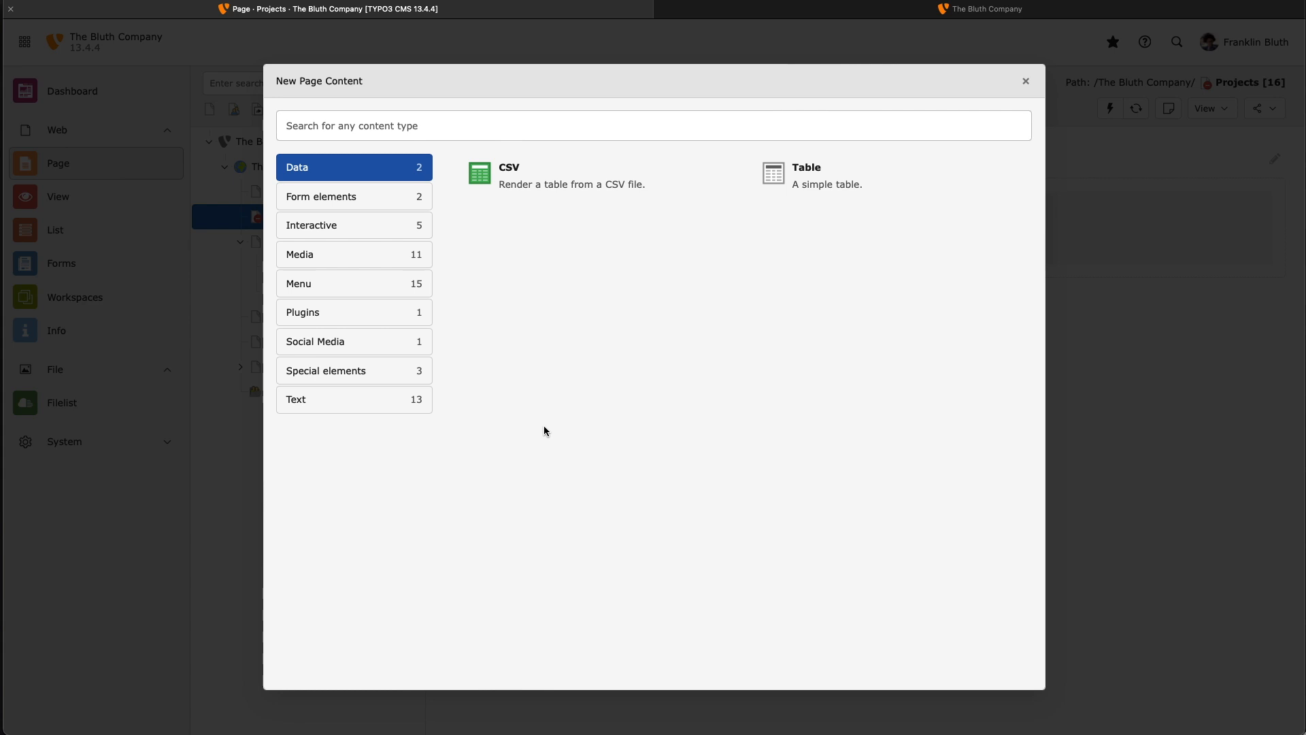
left_click(383, 406)
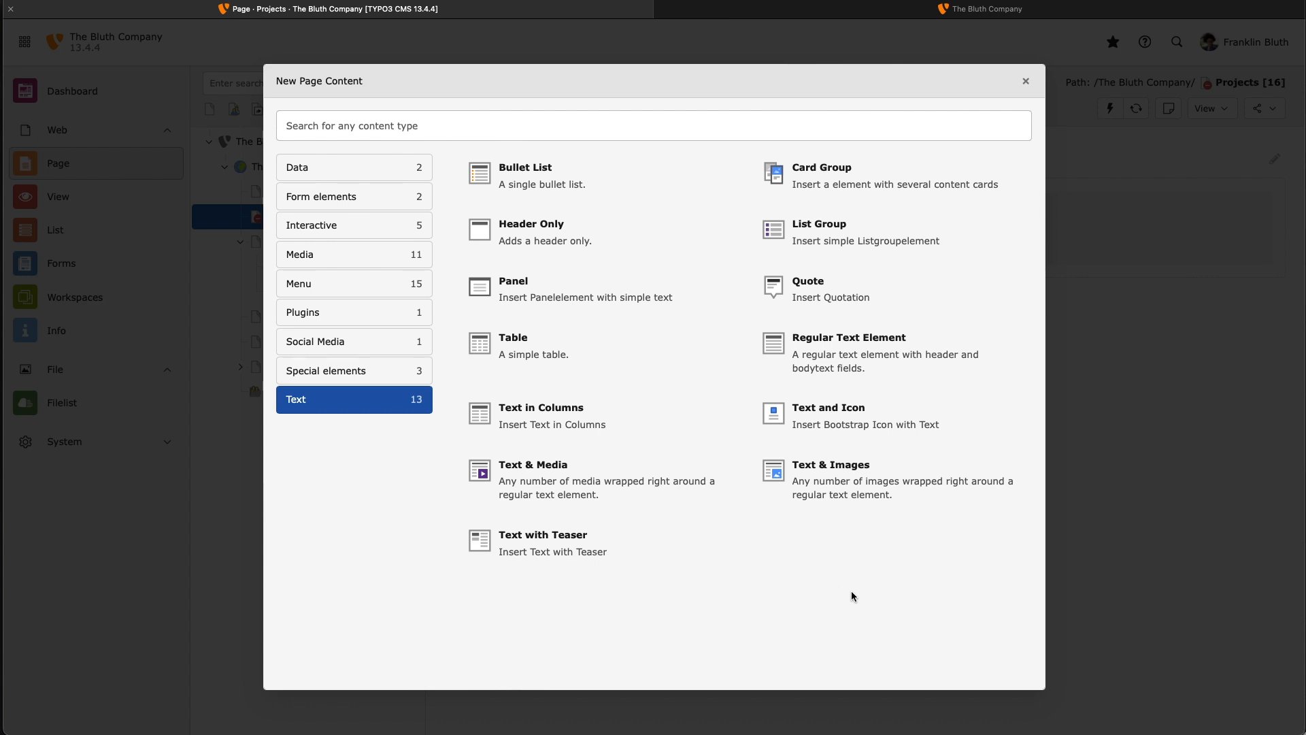
left_click(785, 477)
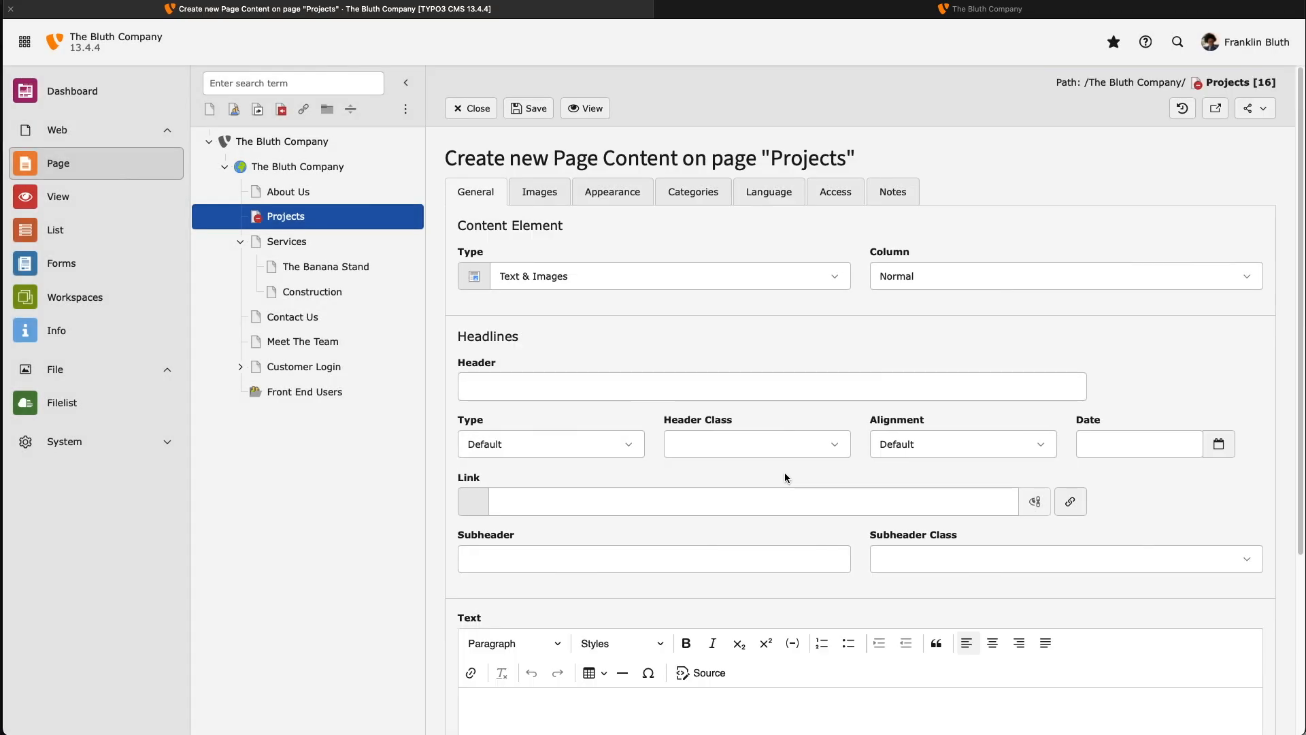
Give it the header 'Our Projects', paste the projects description text, and save
scroll(724, 283, "down", 4)
left_click(684, 271)
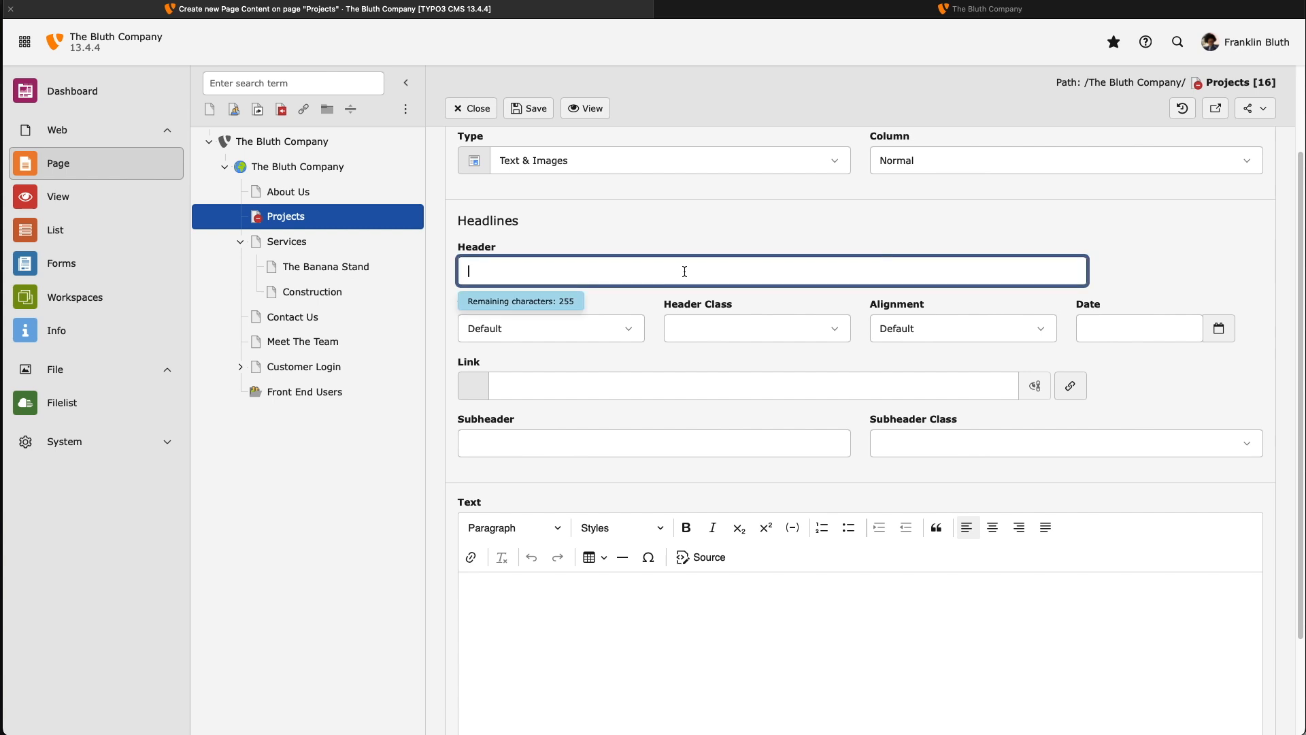
type("Our Projects")
scroll(652, 516, "down", 2)
left_click(651, 517)
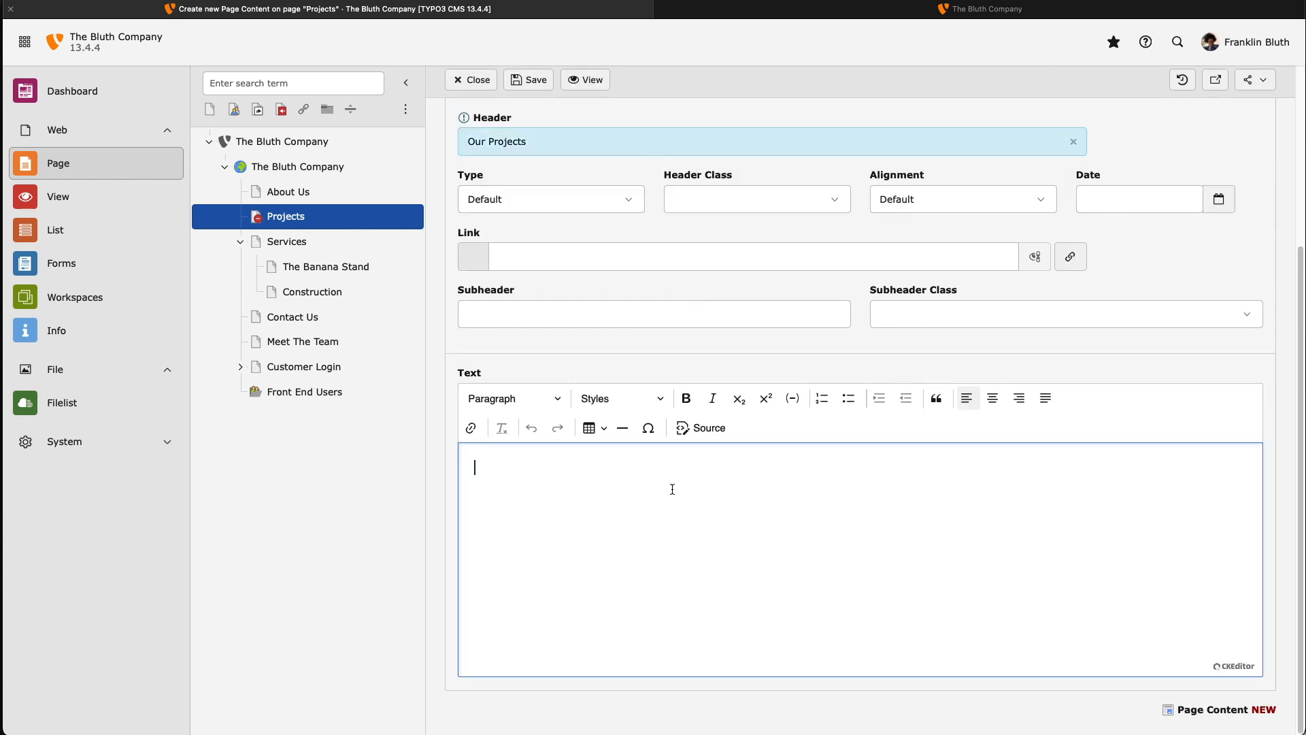
key("ctrl+v")
scroll(673, 504, "up", 5)
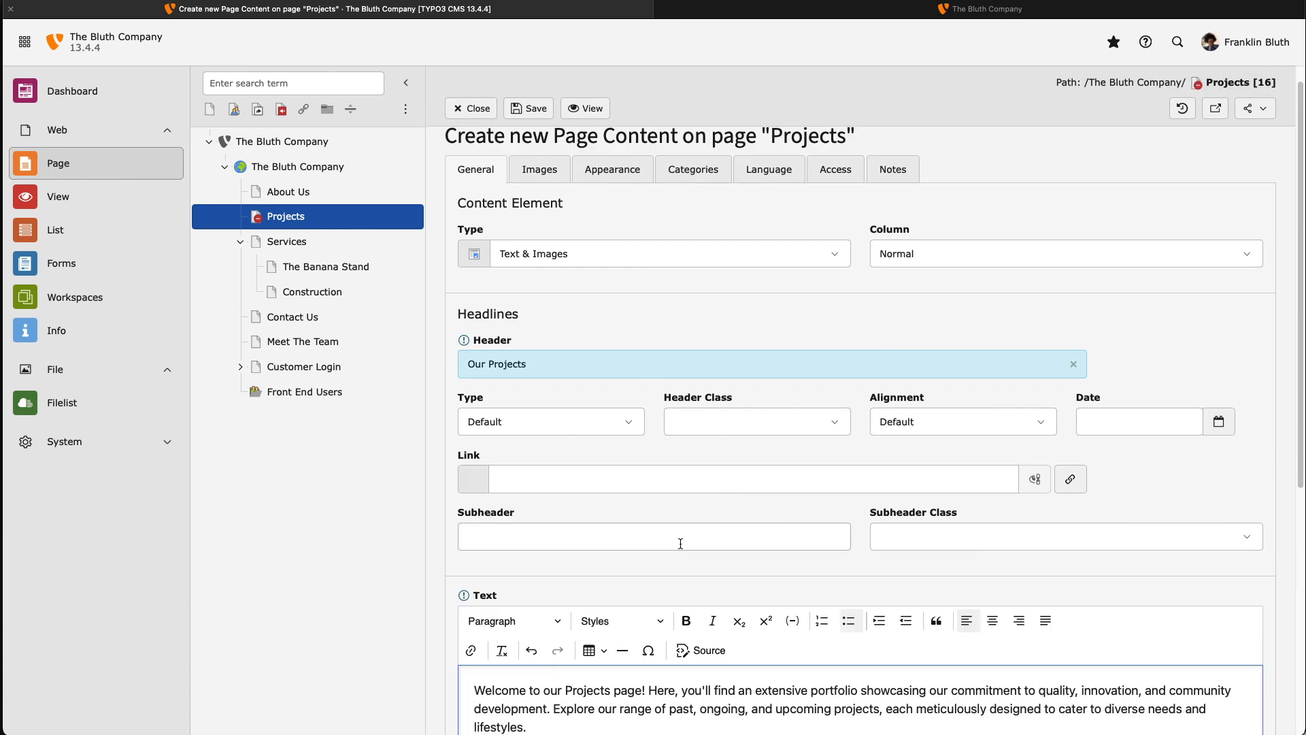
scroll(540, 311, "up", 1)
left_click(535, 110)
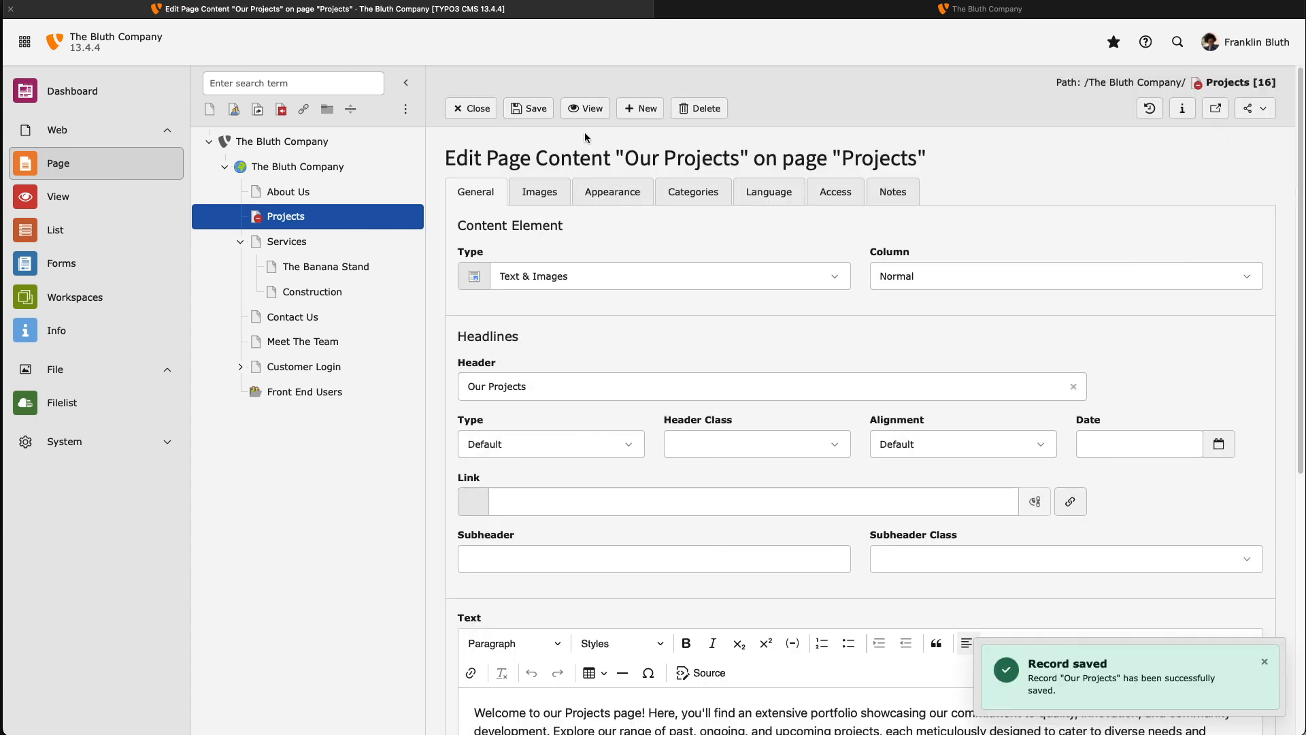
Attach iStock-869262284.jpg from Images/Stock_Images to the Our Projects element
left_click(539, 195)
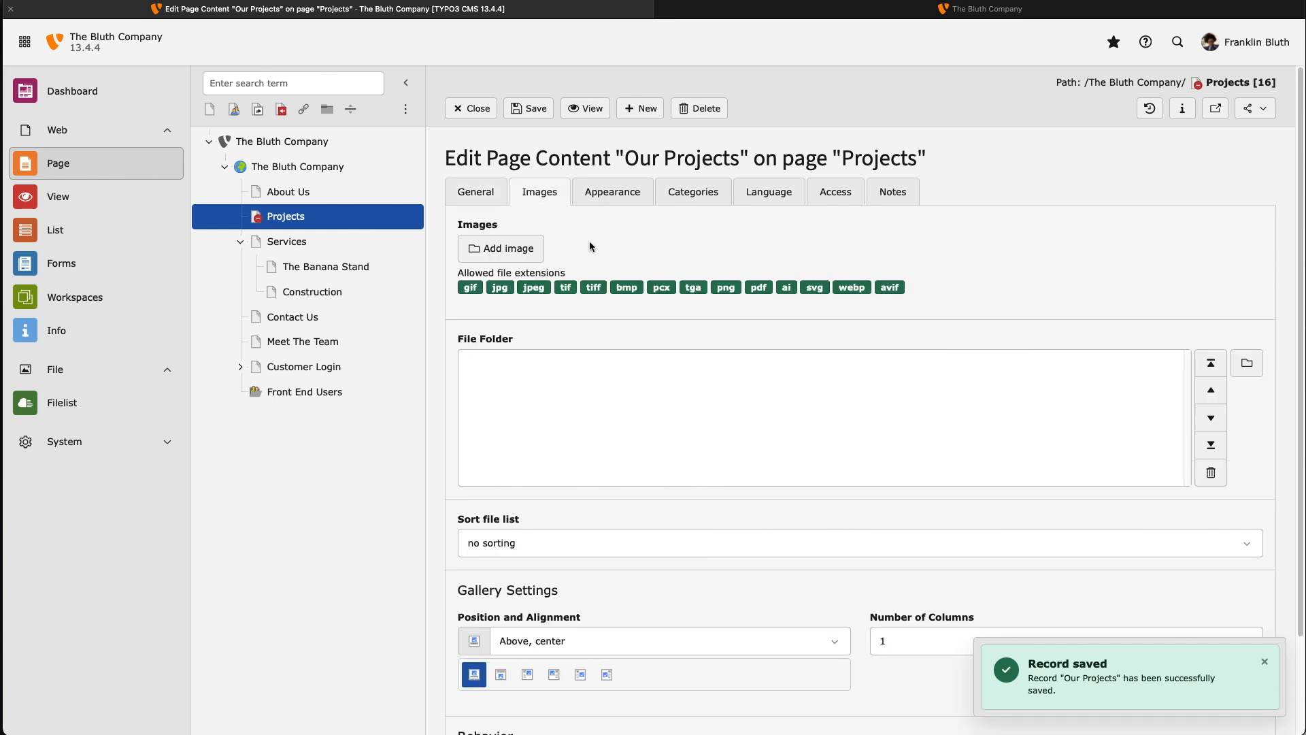
left_click(511, 256)
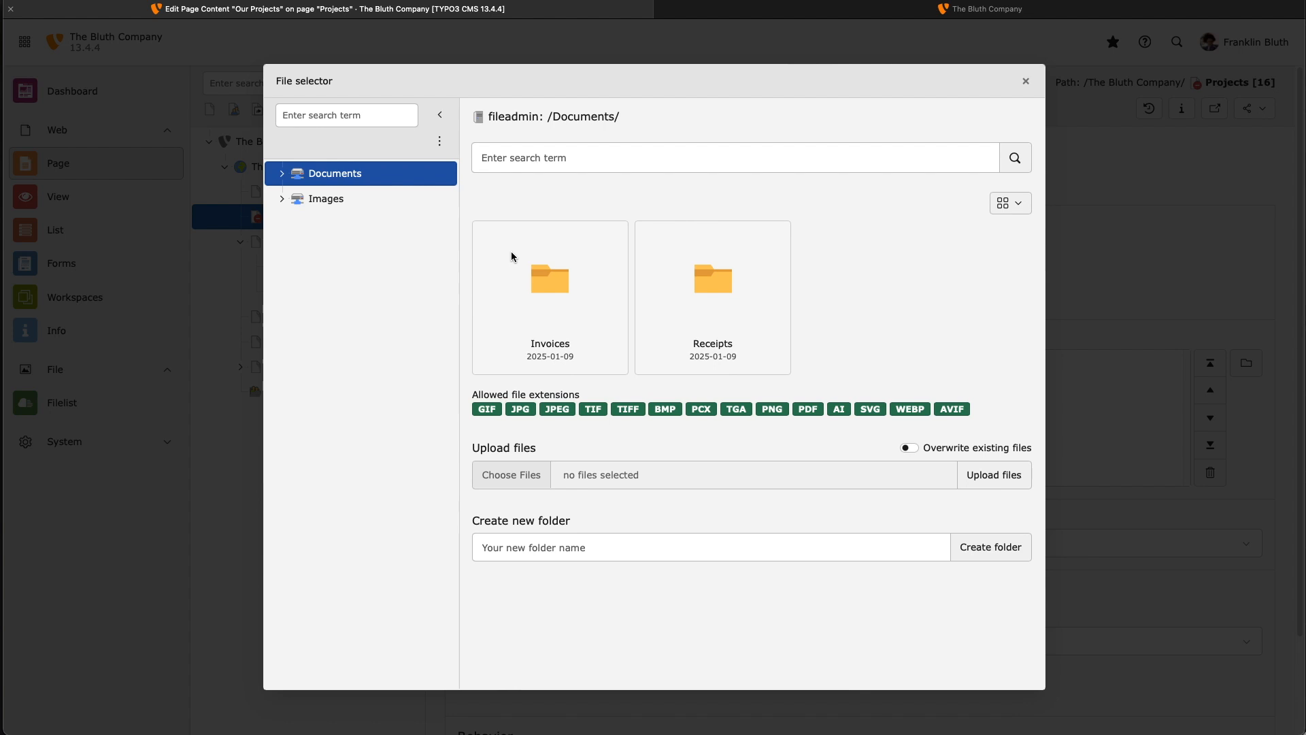
left_click(316, 200)
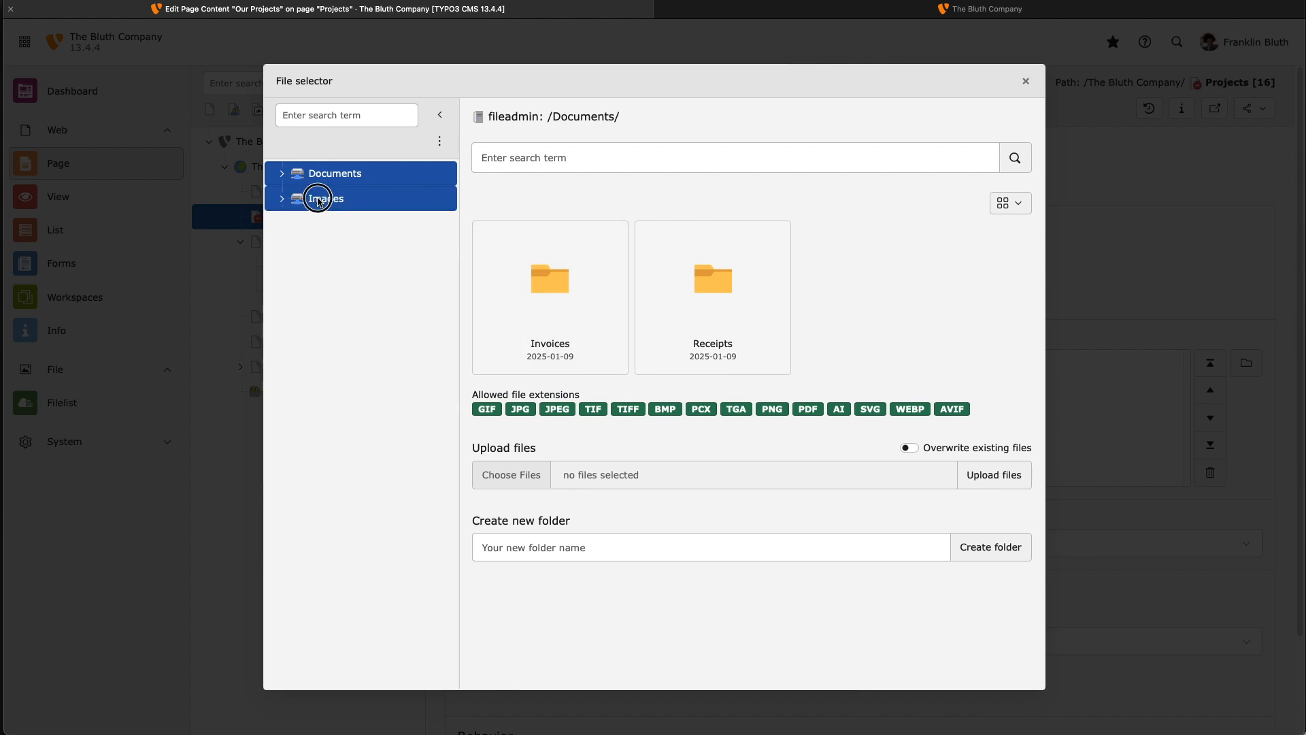
left_click(281, 199)
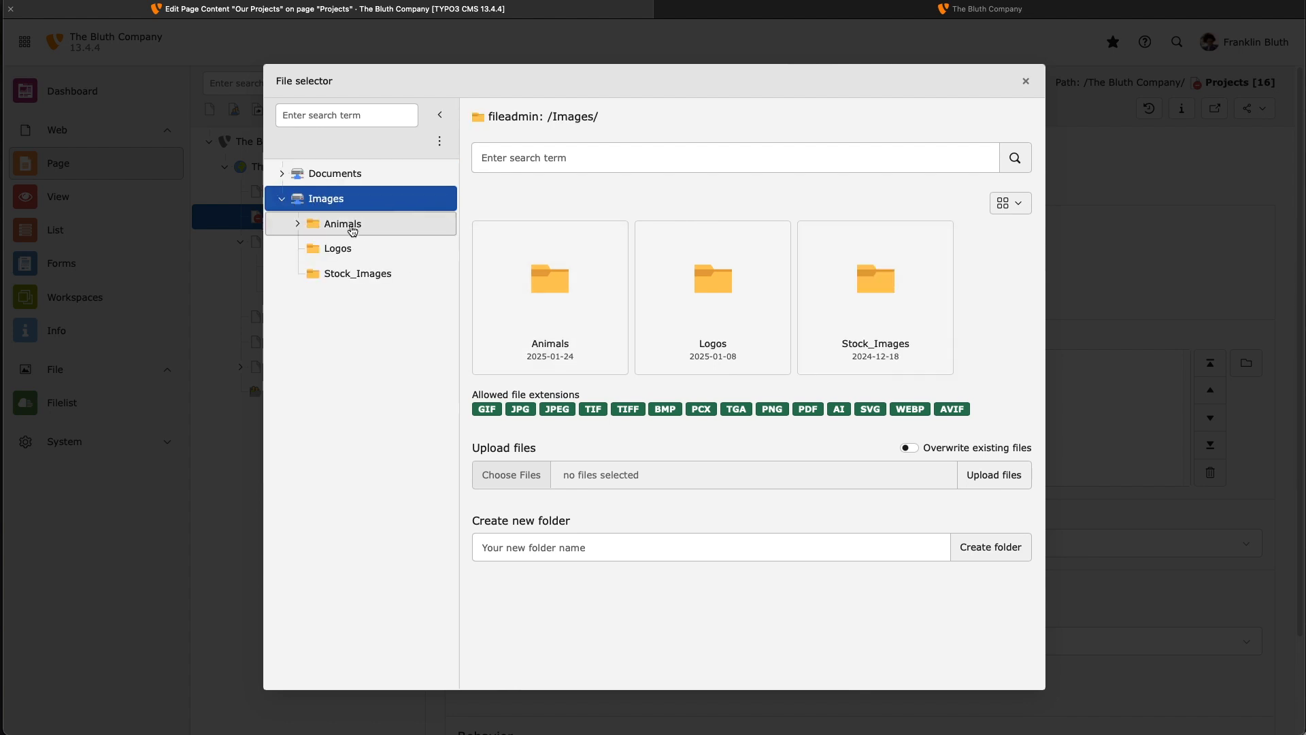
left_click(353, 276)
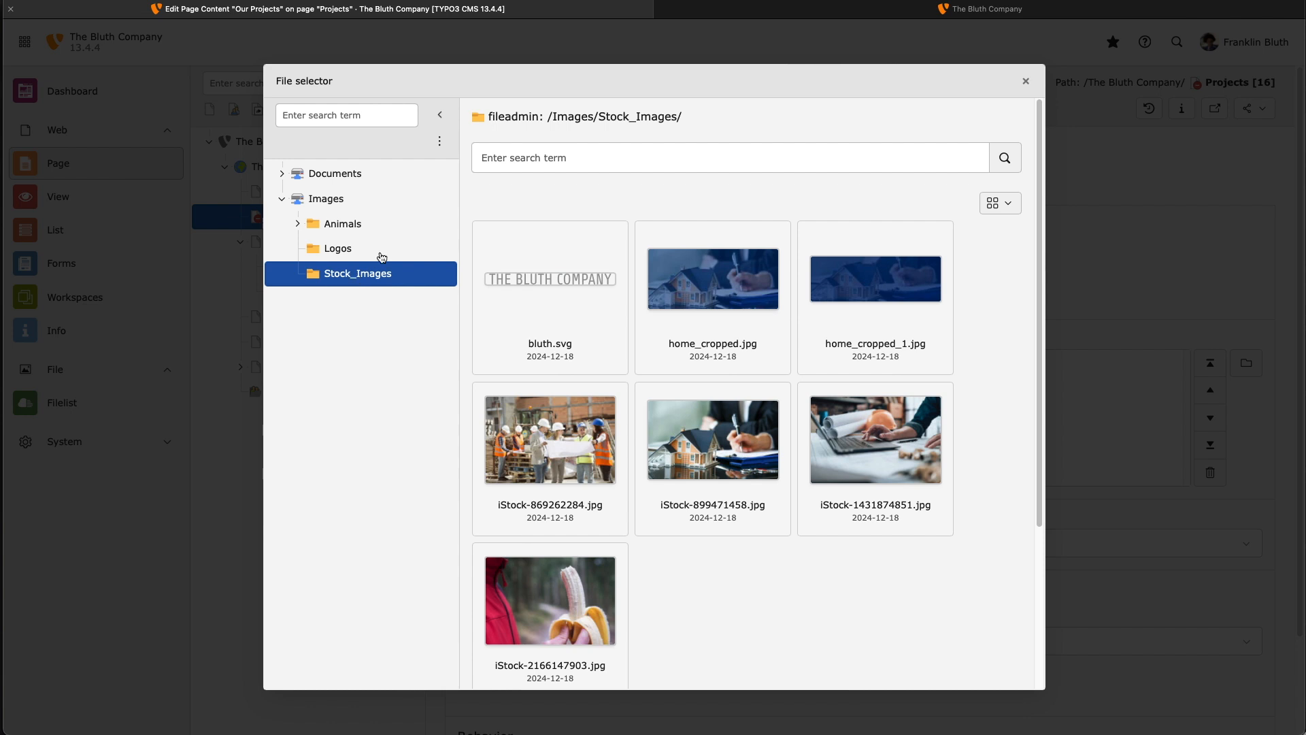
left_click(579, 430)
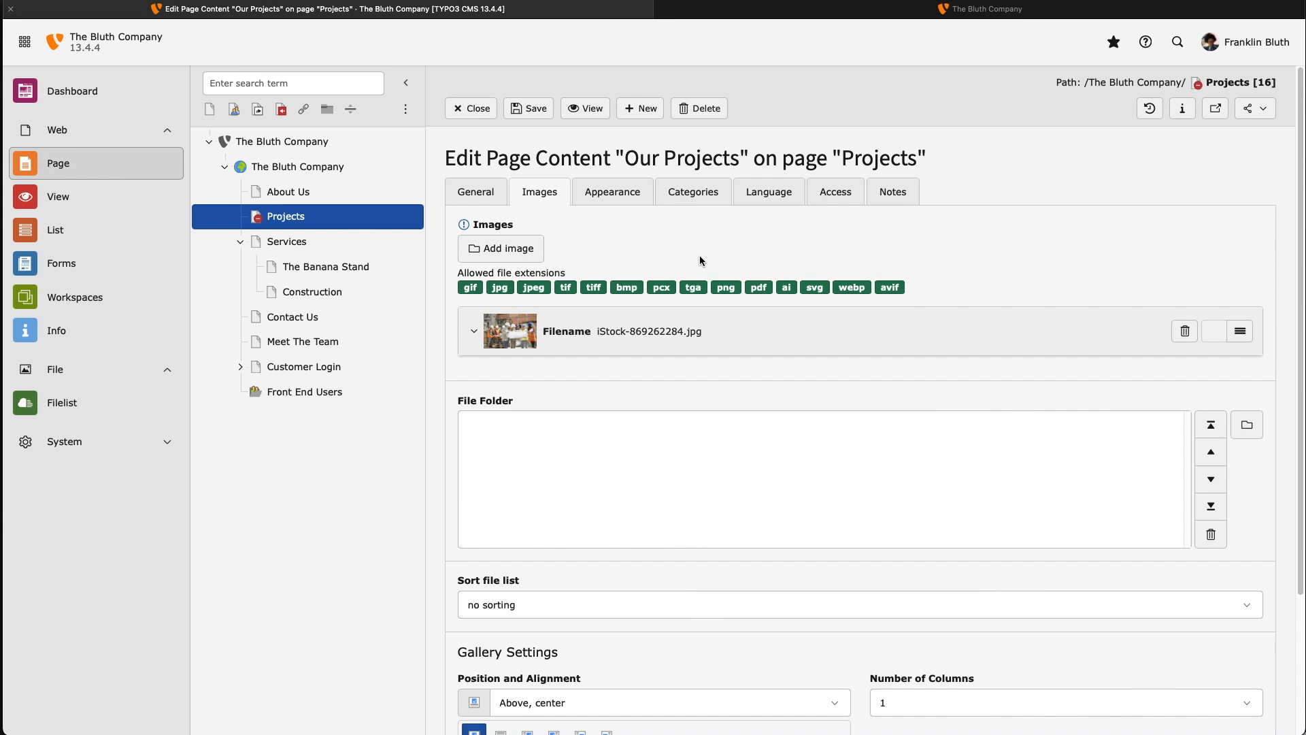
Position the image beside the text on the right, then save and close
scroll(699, 255, "down", 3)
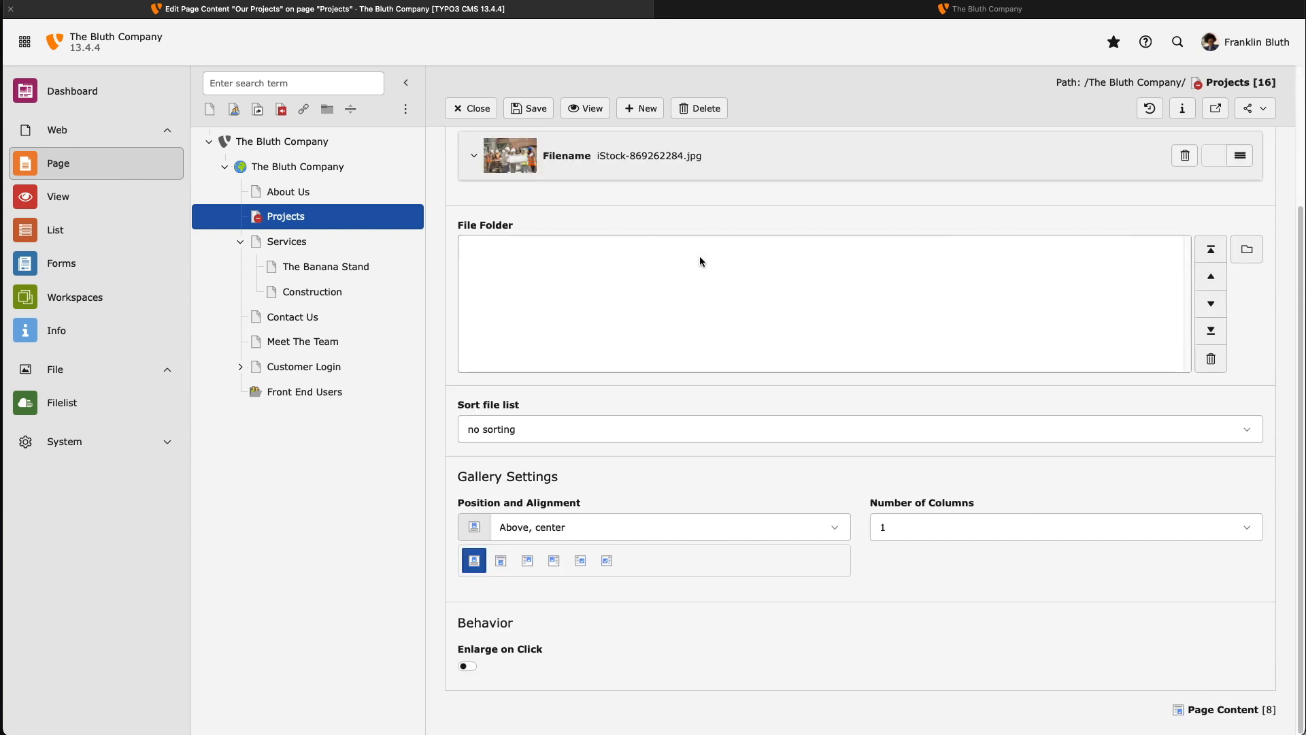
left_click(534, 564)
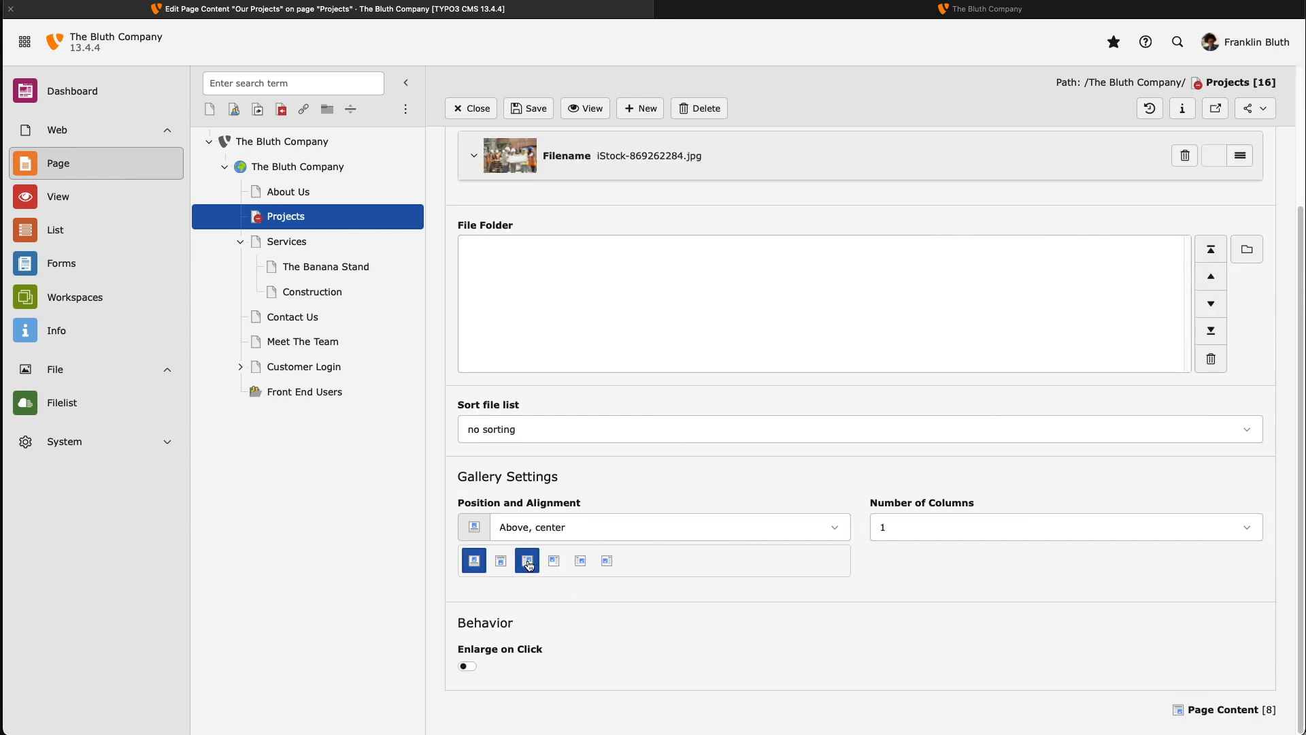
scroll(883, 599, "up", 3)
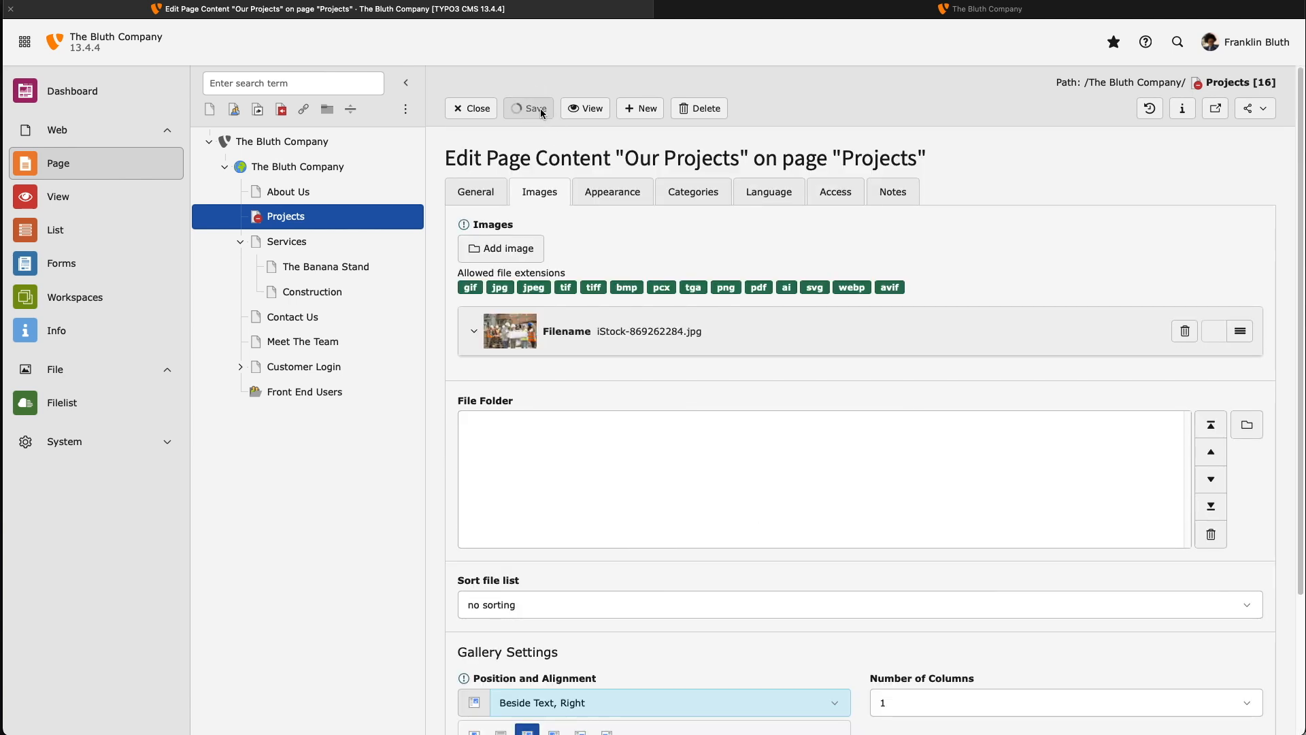
left_click(535, 108)
left_click(468, 108)
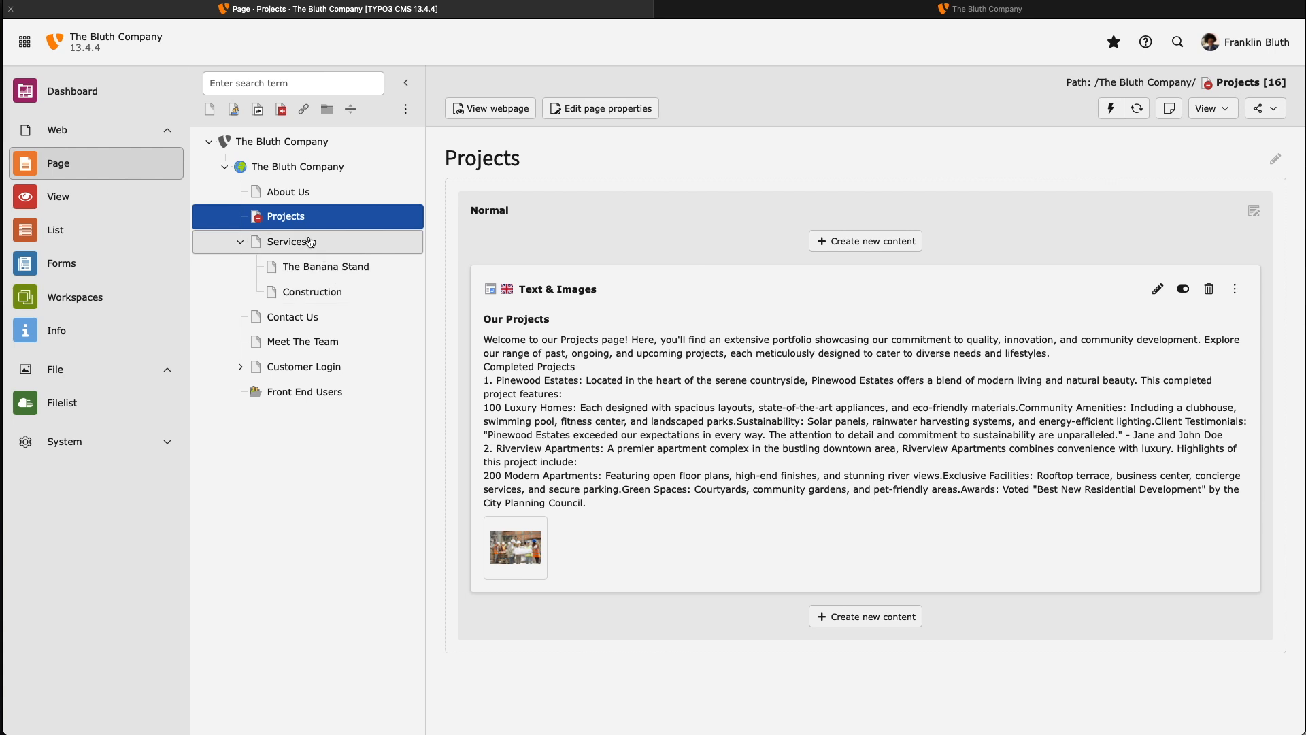
Enable the Projects page, then reload the live site and open Projects from its menu
left_click(256, 216)
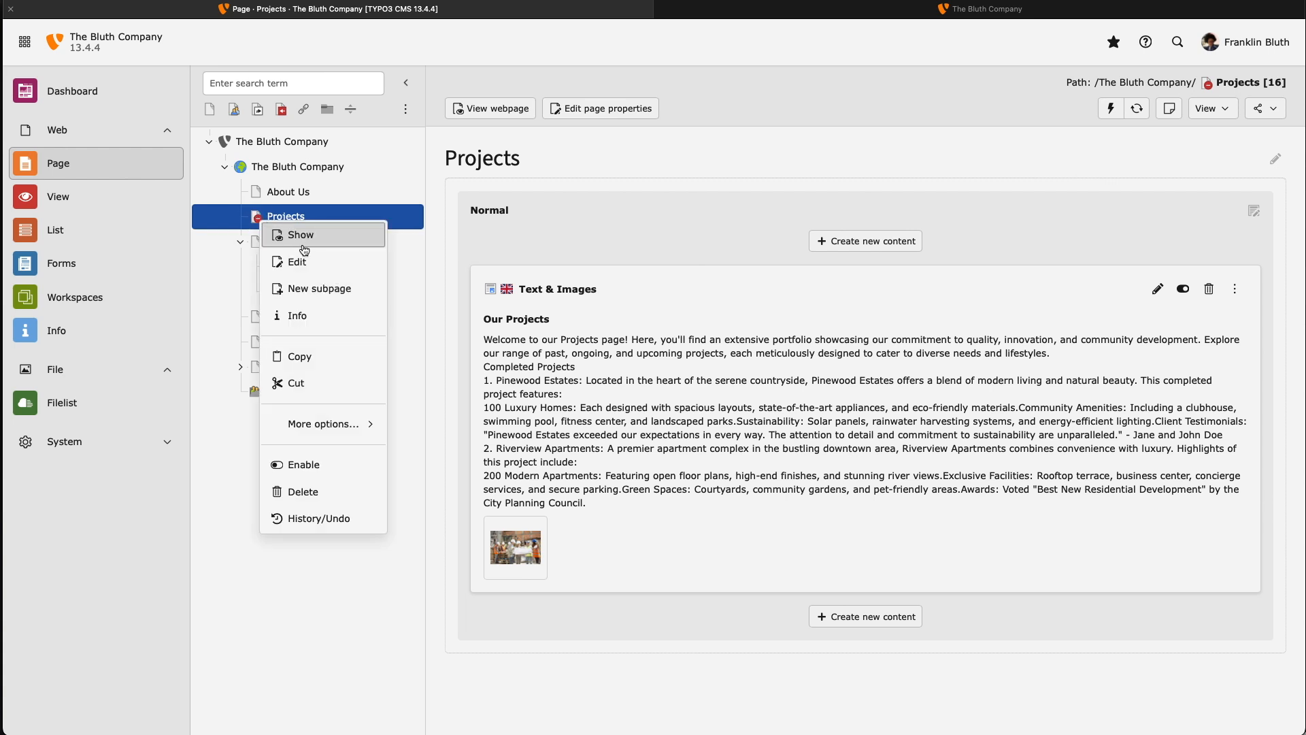
left_click(335, 465)
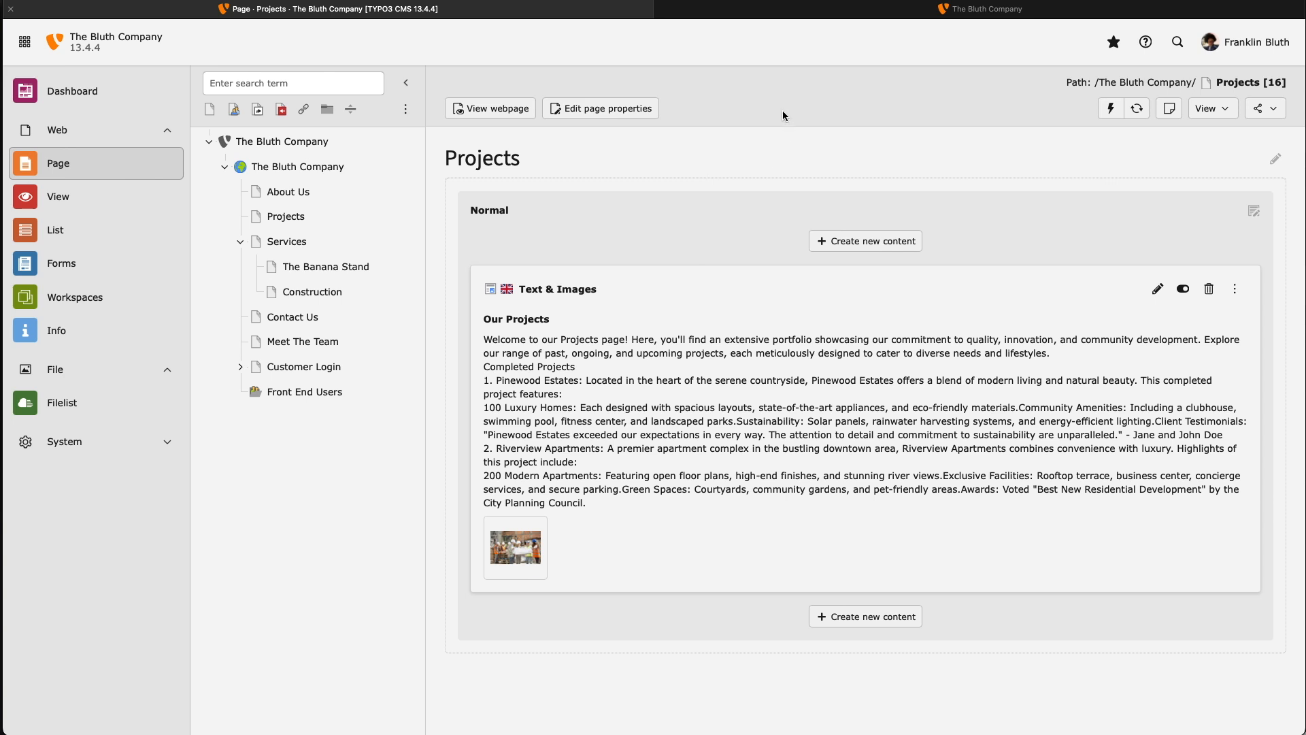
left_click(797, 15)
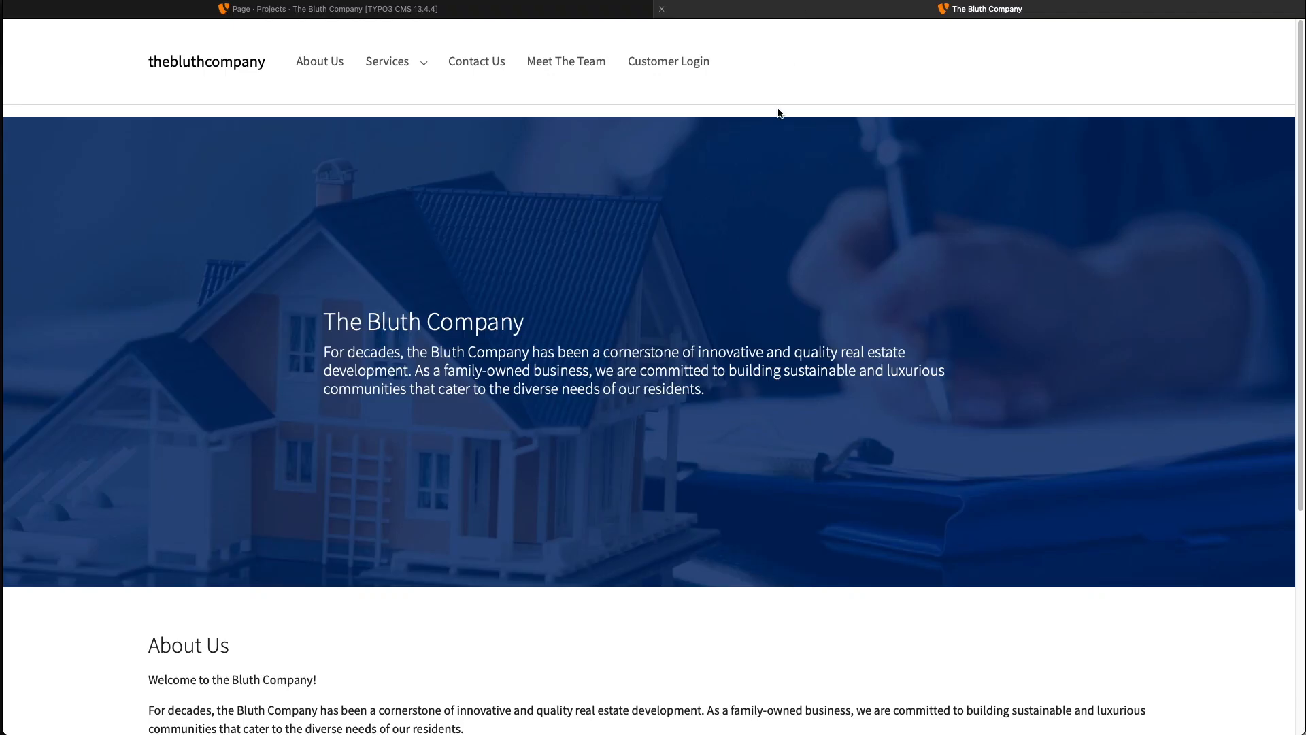
key("super+r")
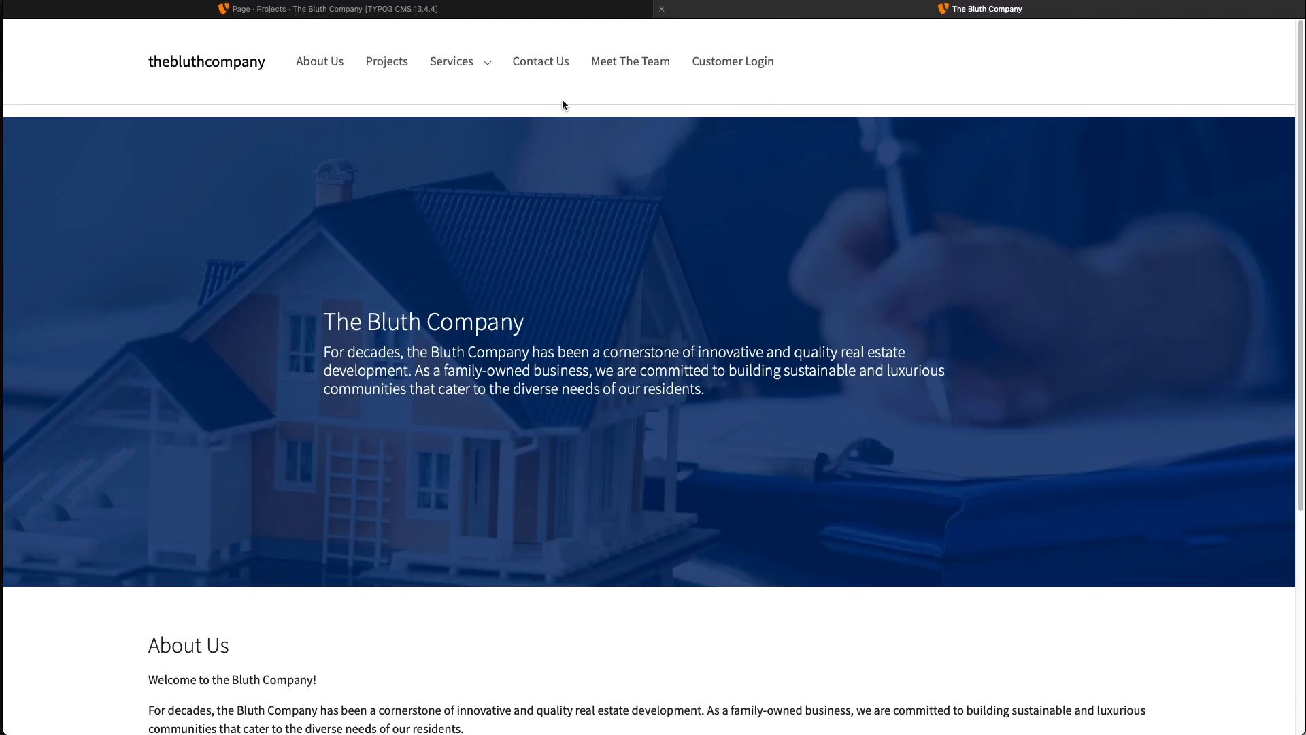
left_click(388, 62)
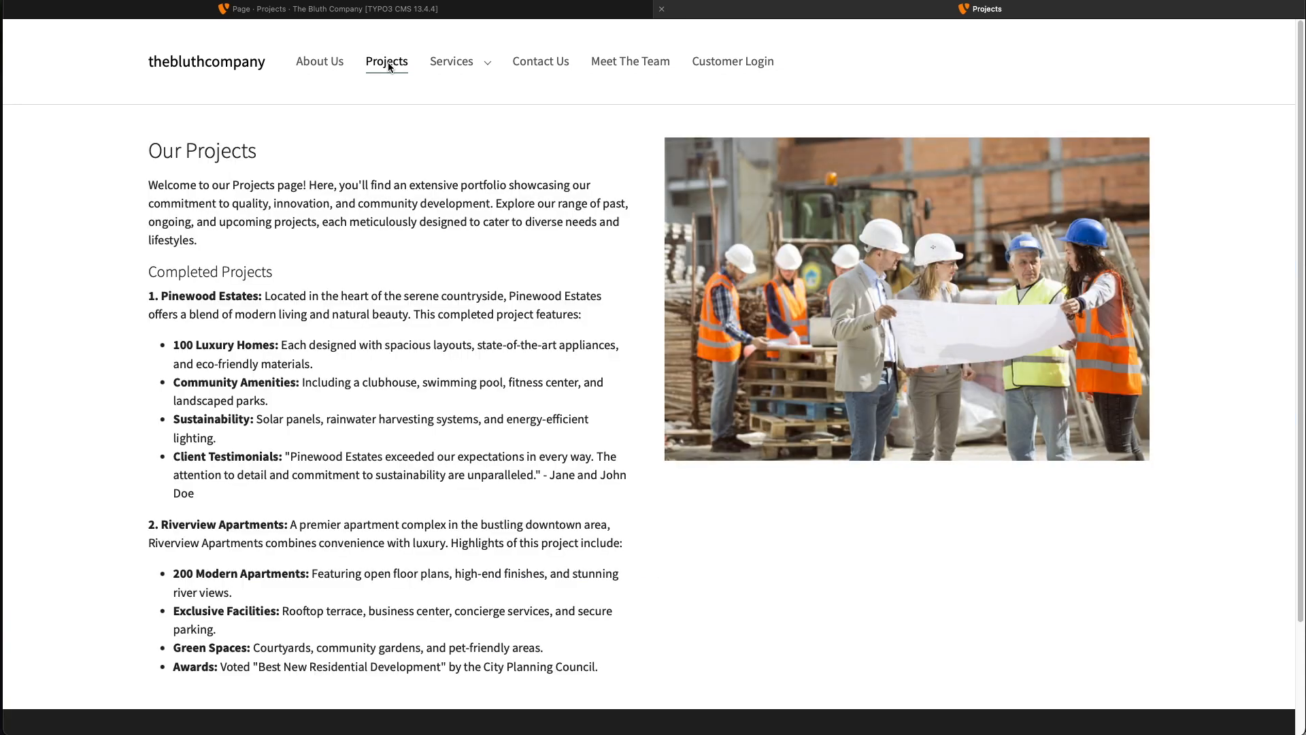